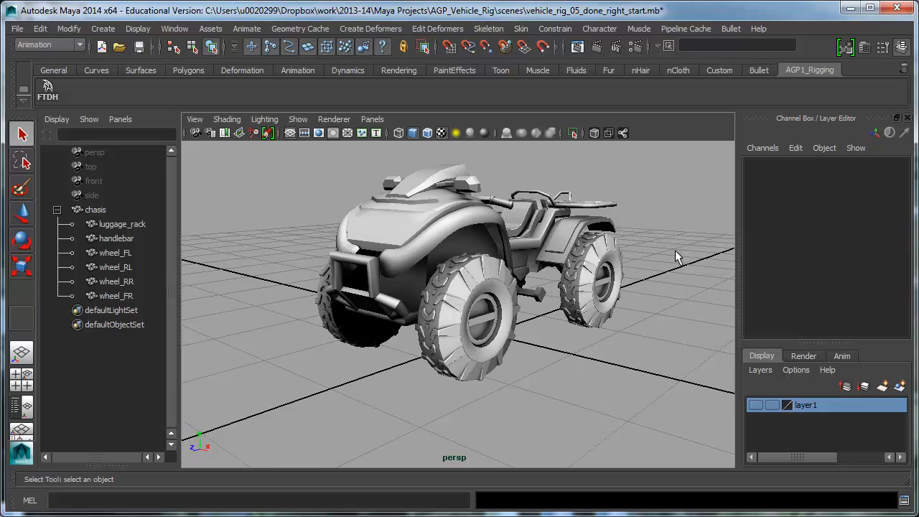
Create a NURBS circle at the origin and scale it uniformly to about 2.156 so it surrounds the vehicle
{"action": "right_click_drag", "start_coordinate": [675, 269], "coordinate": [634, 267], "text": "alt"}
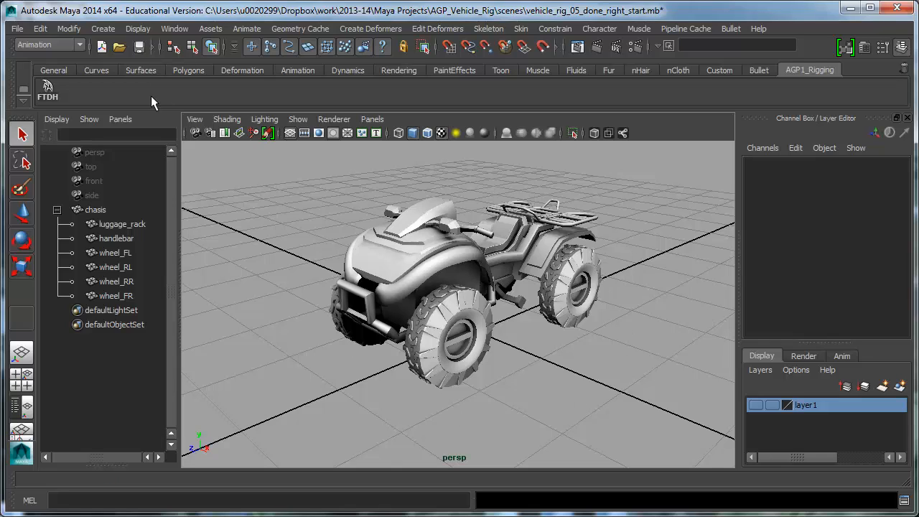
{"action": "left_click", "coordinate": [101, 70]}
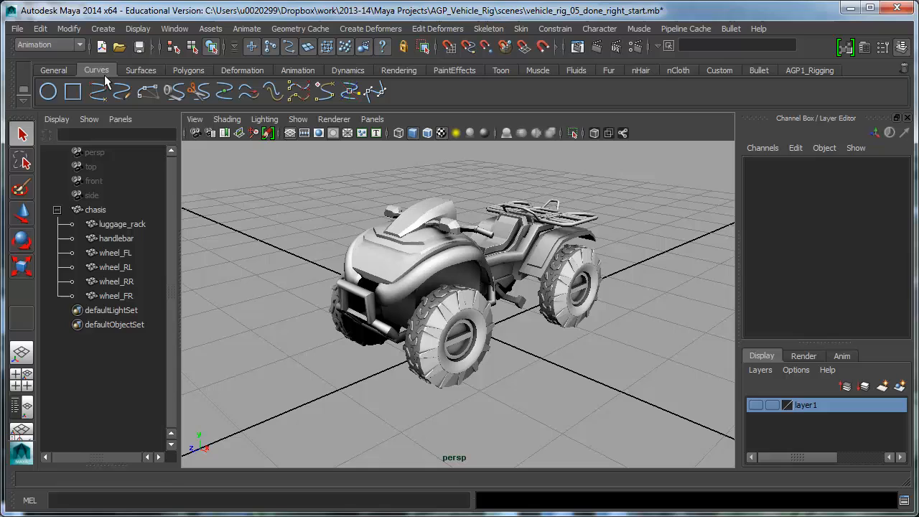
{"action": "left_click", "coordinate": [49, 92]}
{"action": "key", "text": "r"}
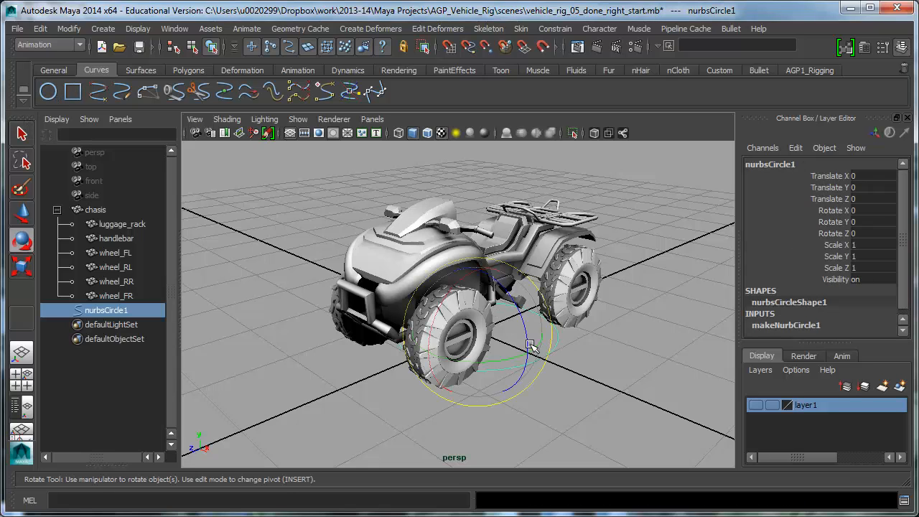
{"action": "left_click_drag", "start_coordinate": [478, 331], "coordinate": [660, 304]}
{"action": "left_click", "coordinate": [630, 285]}
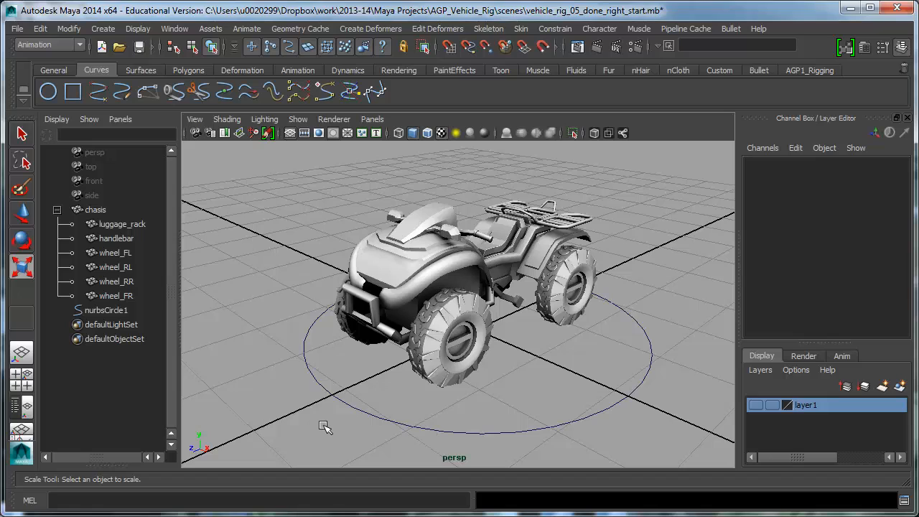
Rename the circle as ctrl_main
{"action": "double_click", "coordinate": [115, 310]}
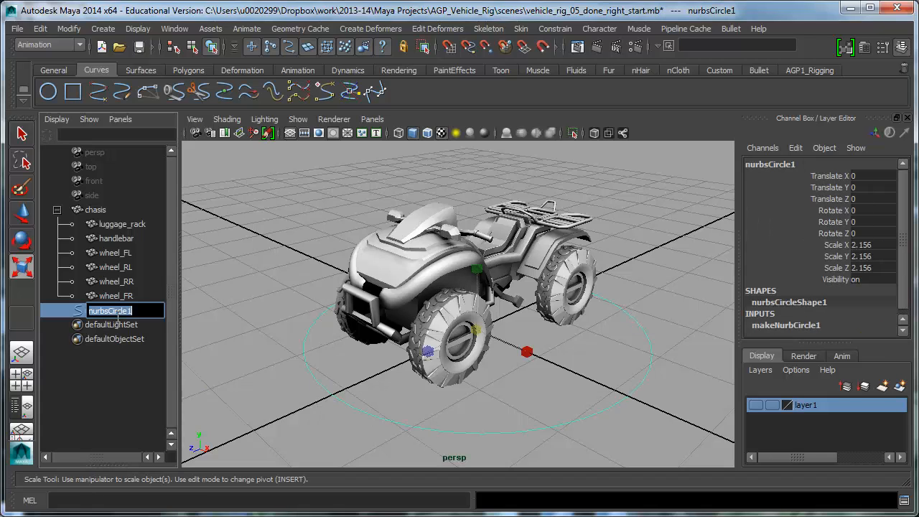
{"action": "type", "text": "ctrl_main"}
{"action": "key", "text": "Return"}
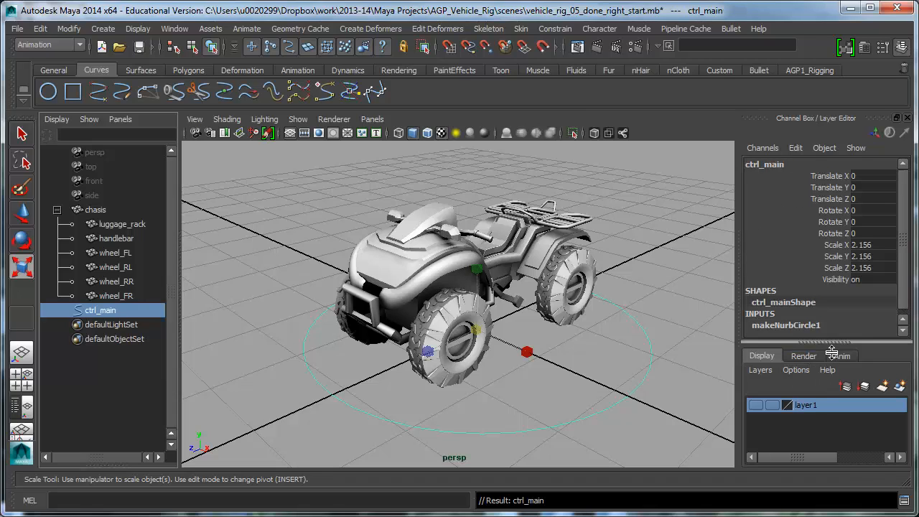
Freeze the transformations and delete the construction history of ctrl_main with the FTDH script
{"action": "left_click_drag", "start_coordinate": [831, 351], "coordinate": [831, 431]}
{"action": "left_click_drag", "start_coordinate": [884, 267], "coordinate": [886, 246]}
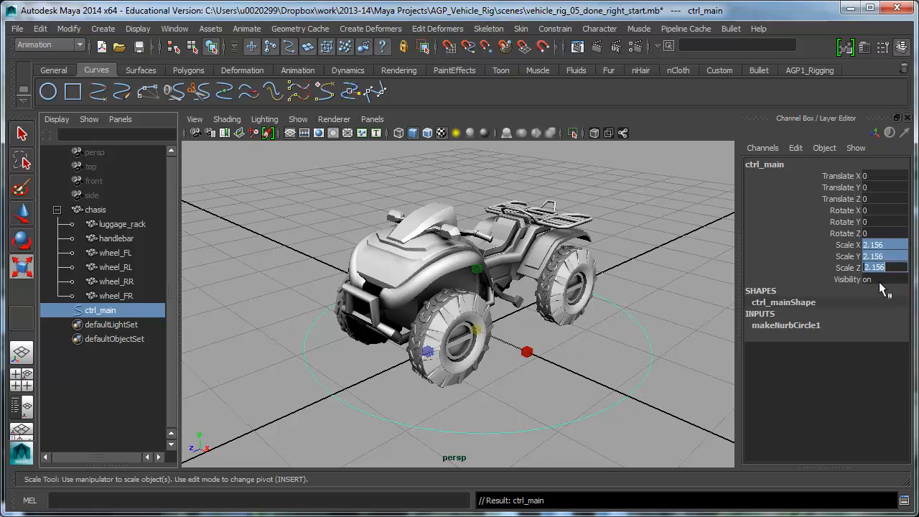
{"action": "left_click", "coordinate": [795, 327]}
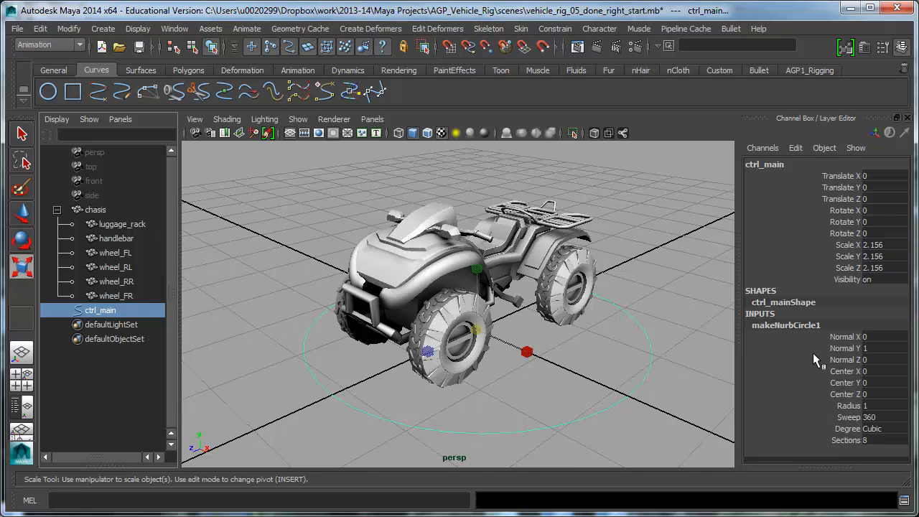
{"action": "left_click", "coordinate": [588, 393]}
{"action": "left_click_drag", "start_coordinate": [624, 428], "coordinate": [628, 376]}
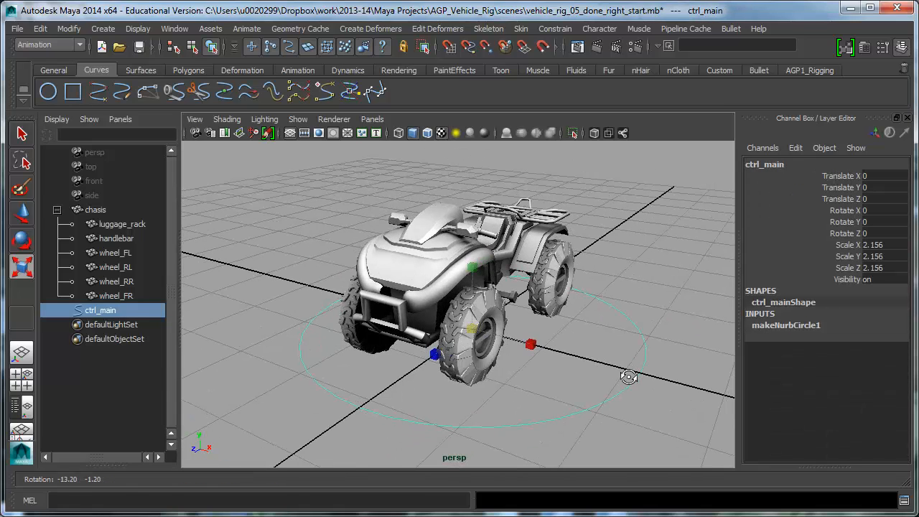
{"action": "left_click", "coordinate": [799, 72]}
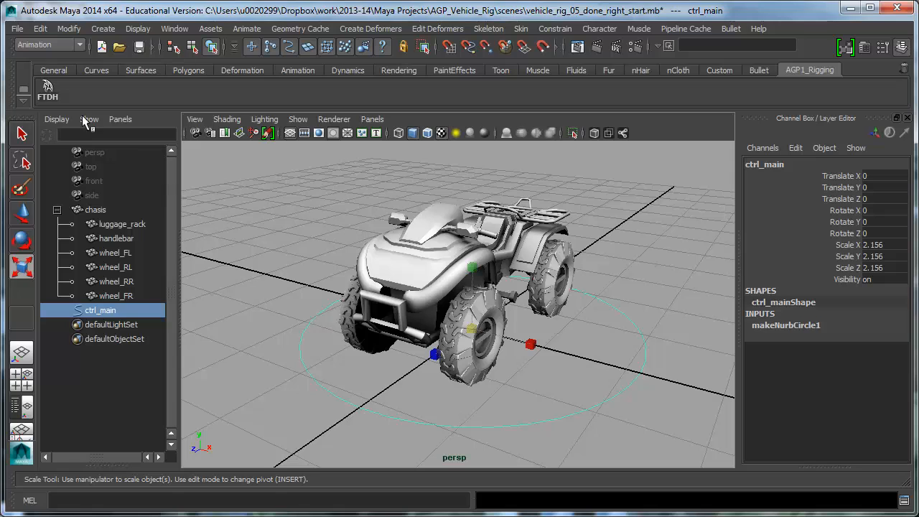
{"action": "left_click", "coordinate": [48, 90]}
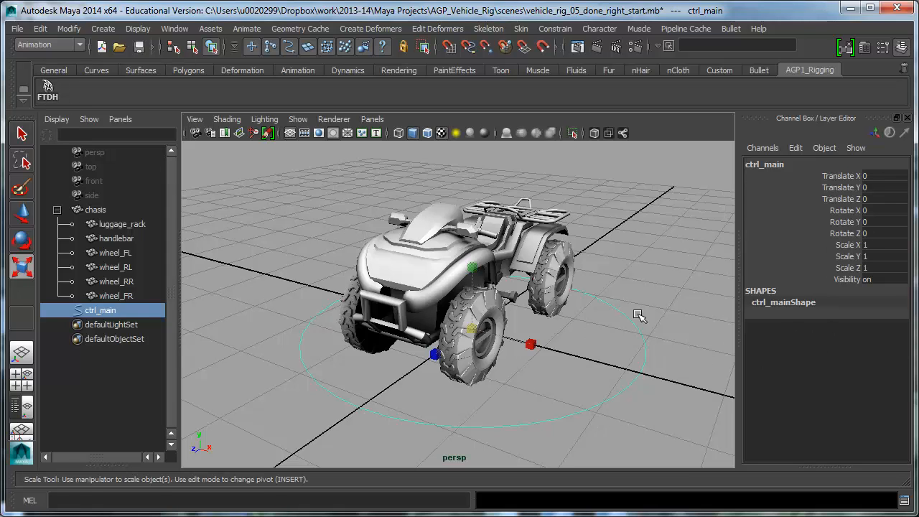
Parent the chasis hierarchy under the ctrl_main circle
{"action": "left_click_drag", "start_coordinate": [638, 316], "coordinate": [606, 381], "text": "alt"}
{"action": "key", "text": "q"}
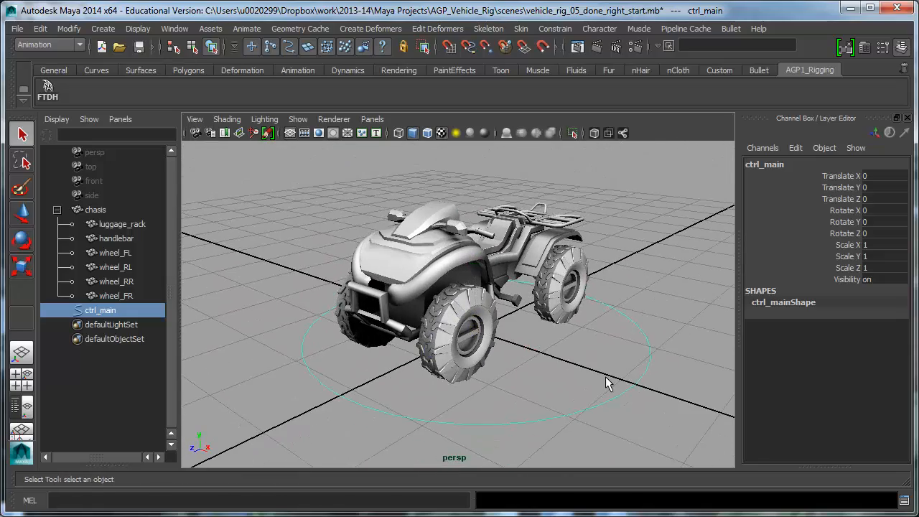
{"action": "right_click_drag", "start_coordinate": [688, 308], "coordinate": [682, 287], "text": "alt"}
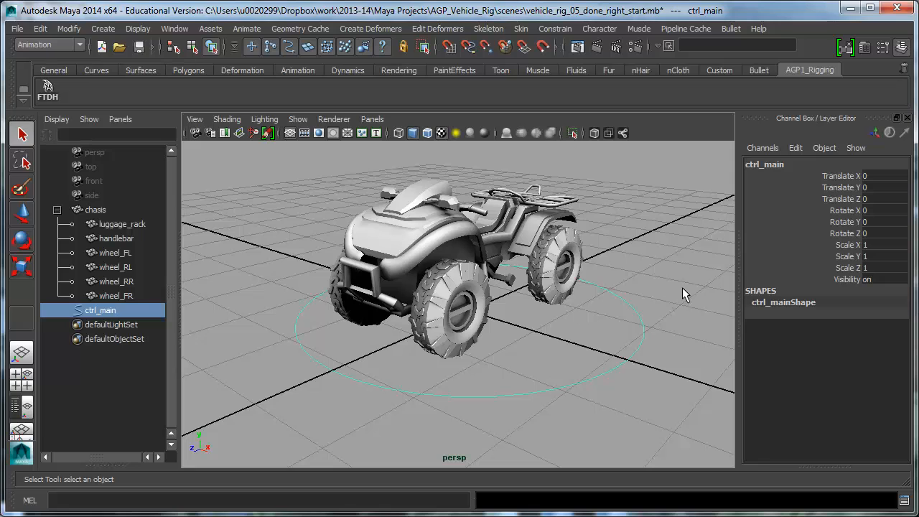
{"action": "left_click_drag", "start_coordinate": [519, 384], "coordinate": [504, 407], "text": "alt"}
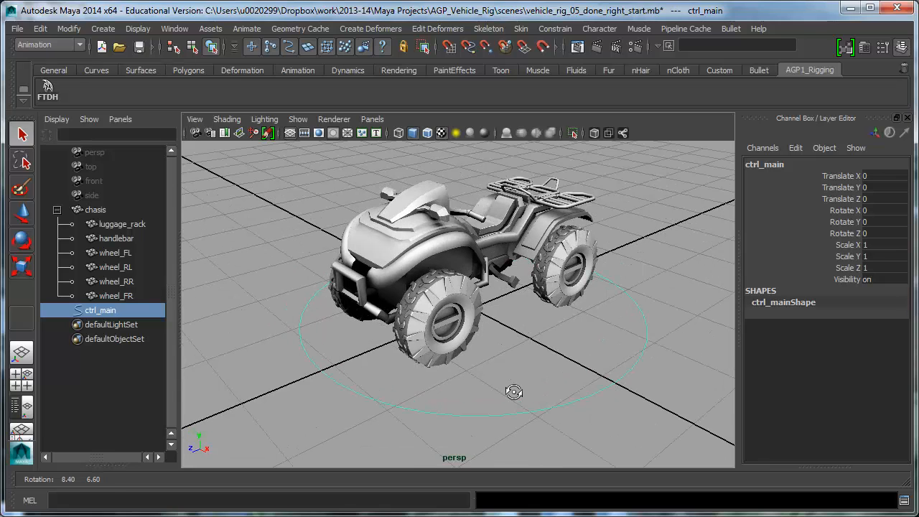
{"action": "left_click_drag", "start_coordinate": [580, 351], "coordinate": [582, 349], "text": "alt"}
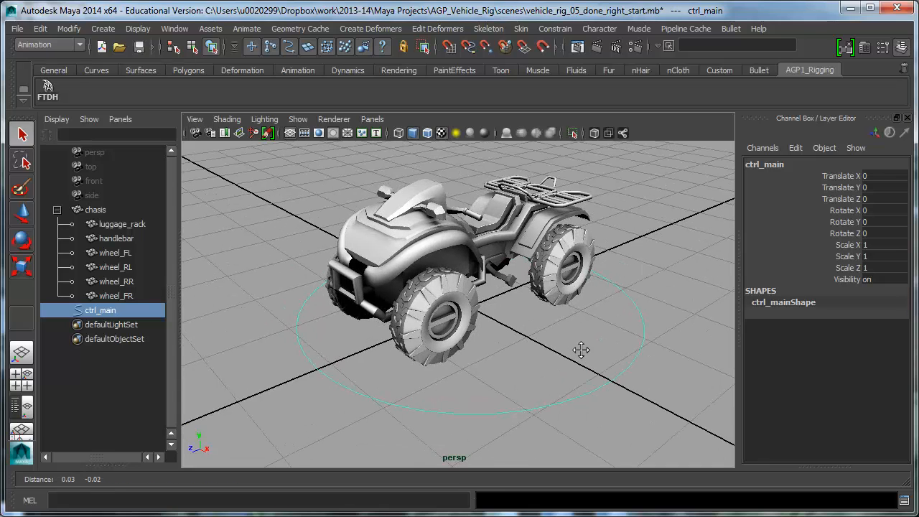
{"action": "left_click", "coordinate": [97, 209]}
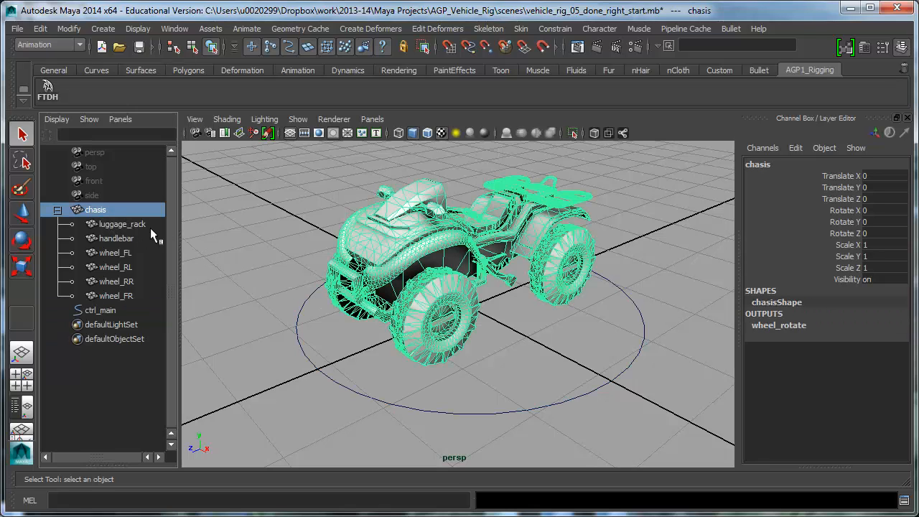
{"action": "middle_click_drag", "start_coordinate": [97, 210], "coordinate": [104, 310]}
{"action": "left_click", "coordinate": [101, 209]}
Test-move the ctrl_main circle together with the vehicle, and undo the move
{"action": "right_click_drag", "start_coordinate": [429, 345], "coordinate": [352, 339], "text": "alt"}
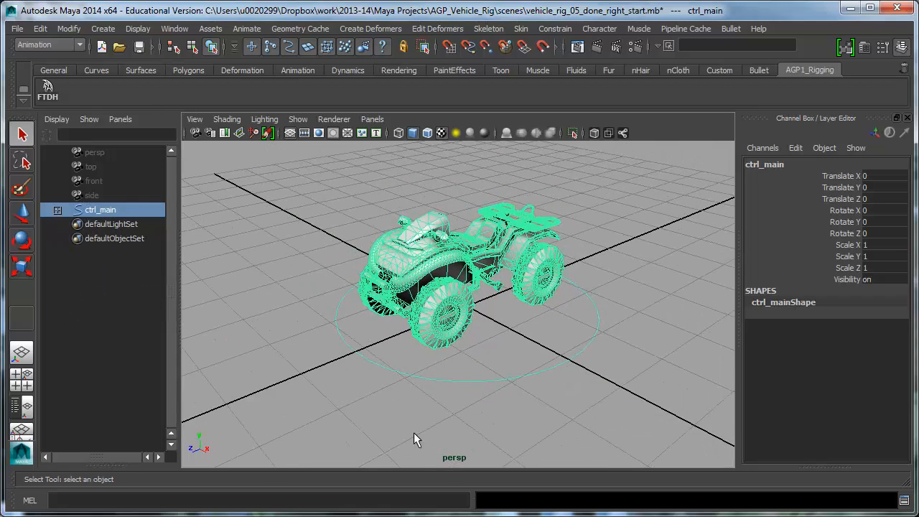
{"action": "left_click", "coordinate": [413, 432]}
{"action": "left_click_drag", "start_coordinate": [369, 410], "coordinate": [450, 374]}
{"action": "key", "text": "w"}
{"action": "left_click_drag", "start_coordinate": [432, 322], "coordinate": [365, 361]}
{"action": "left_click_drag", "start_coordinate": [427, 353], "coordinate": [486, 368]}
{"action": "key", "text": "ctrl+z"}
Bring the layer list back into view and delete the unused display layers
{"action": "left_click_drag", "start_coordinate": [554, 395], "coordinate": [577, 384], "text": "alt"}
{"action": "right_click_drag", "start_coordinate": [577, 384], "coordinate": [612, 386], "text": "alt"}
{"action": "middle_click_drag", "start_coordinate": [582, 337], "coordinate": [571, 347], "text": "alt"}
{"action": "left_click_drag", "start_coordinate": [565, 359], "coordinate": [536, 441], "text": "alt"}
{"action": "left_click", "coordinate": [563, 402]}
{"action": "left_click", "coordinate": [460, 415]}
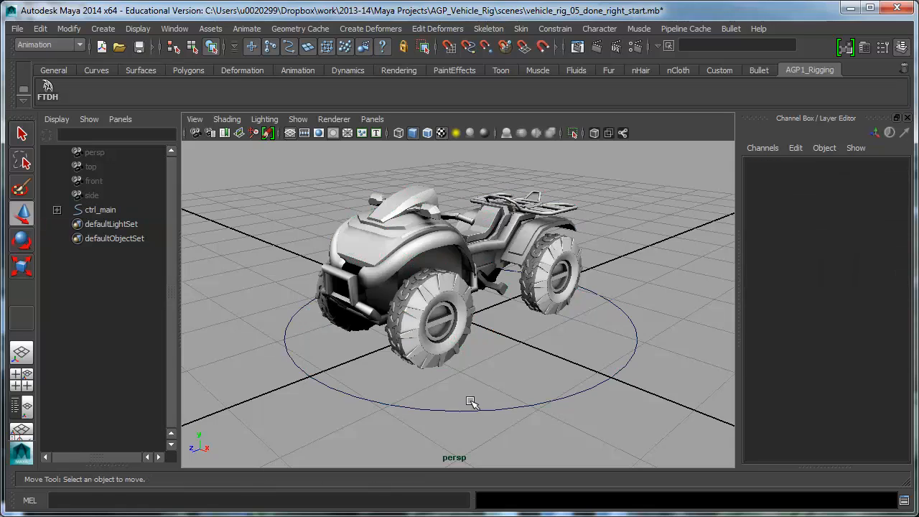
{"action": "left_click_drag", "start_coordinate": [467, 400], "coordinate": [437, 447]}
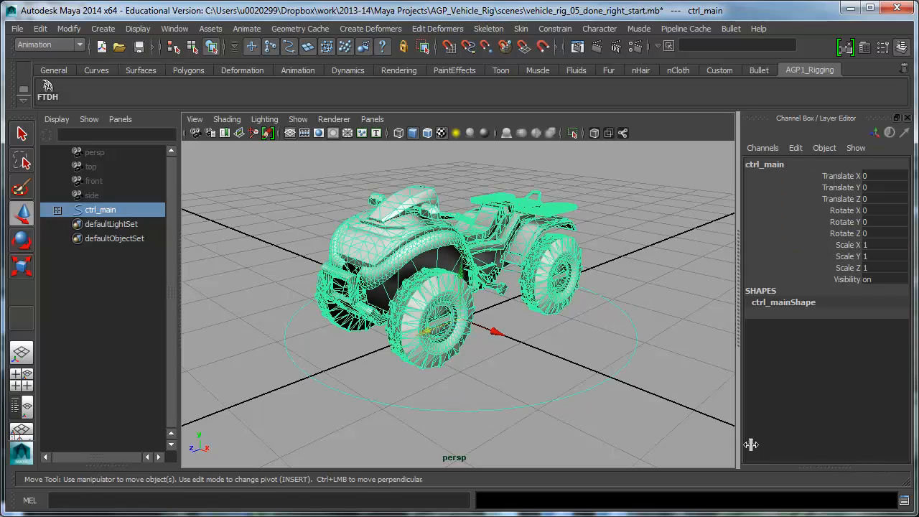
{"action": "left_click_drag", "start_coordinate": [826, 466], "coordinate": [818, 320]}
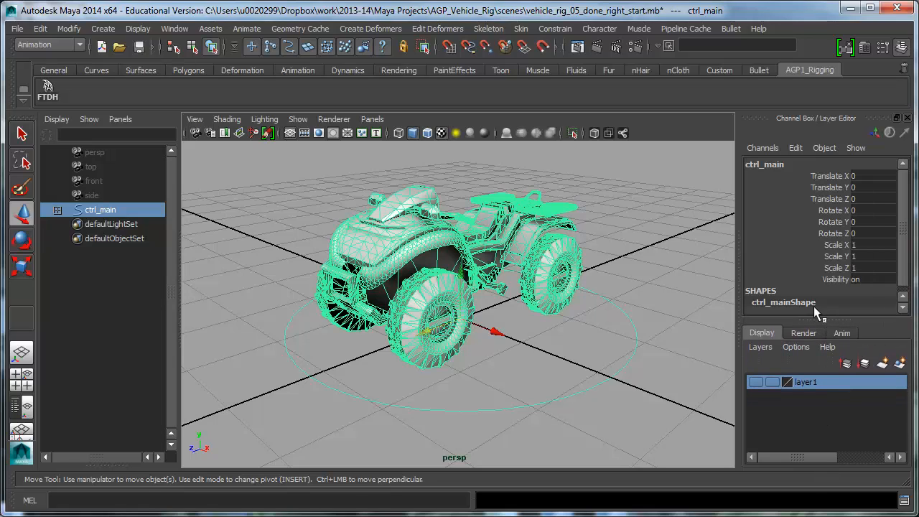
{"action": "left_click", "coordinate": [762, 348]}
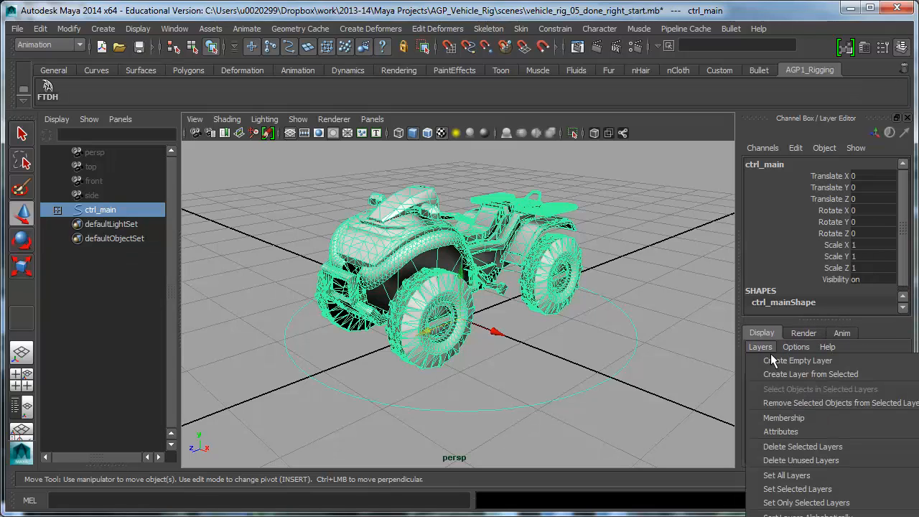
{"action": "left_click", "coordinate": [799, 460]}
{"action": "left_click", "coordinate": [556, 359]}
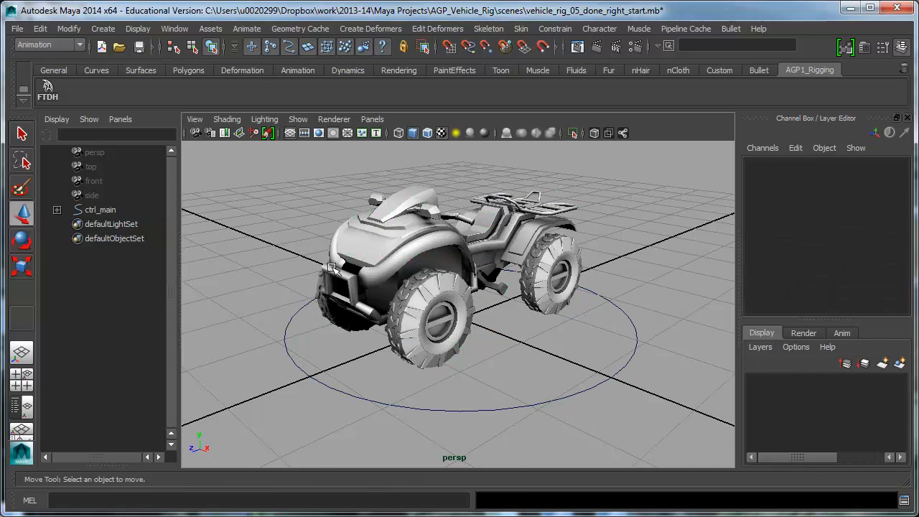
Create a display layer from the chasis, name it geom and give it a dark red colour
{"action": "left_click", "coordinate": [57, 209]}
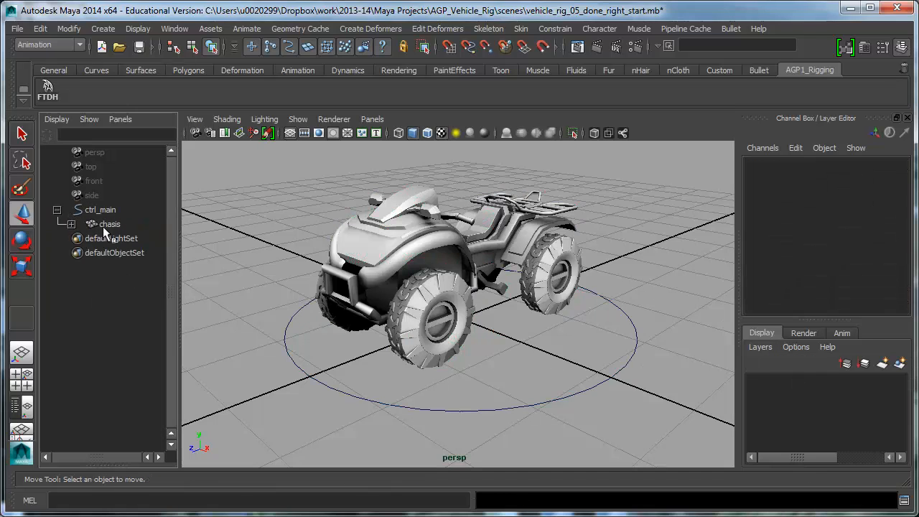
{"action": "left_click", "coordinate": [106, 224]}
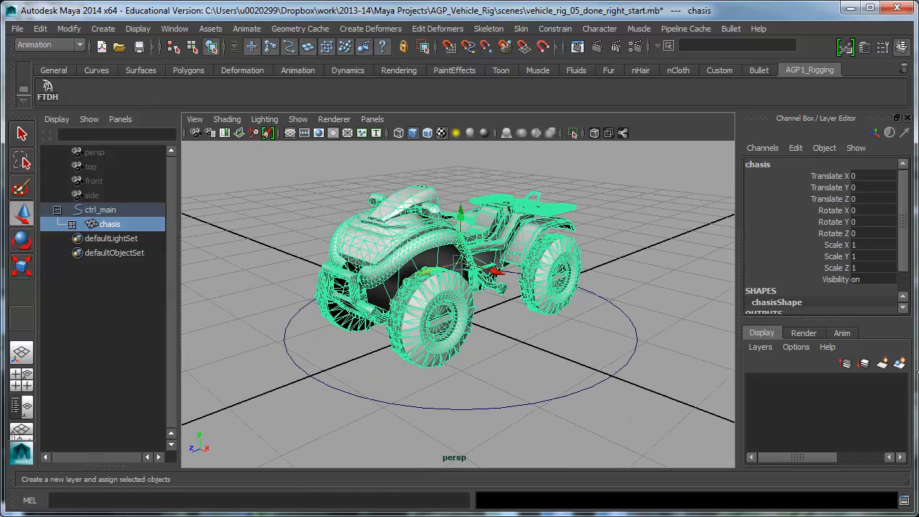
{"action": "left_click", "coordinate": [902, 365]}
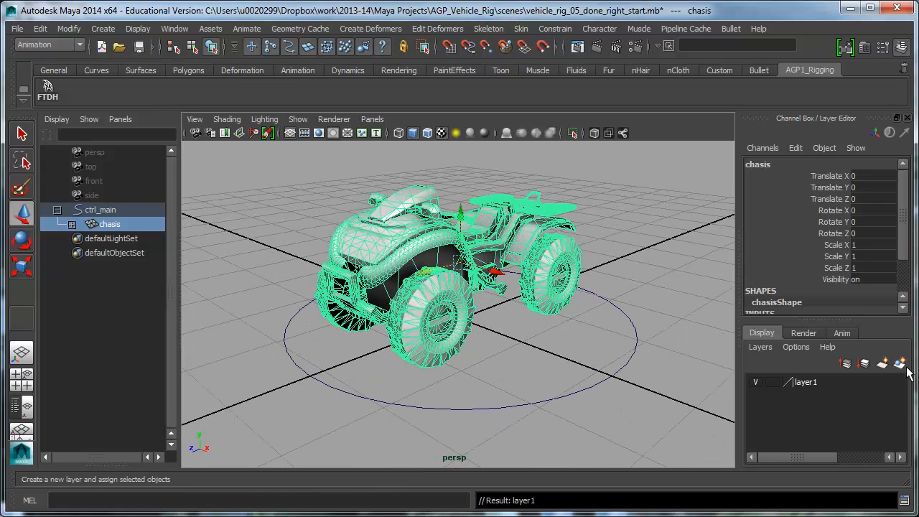
{"action": "double_click", "coordinate": [818, 384]}
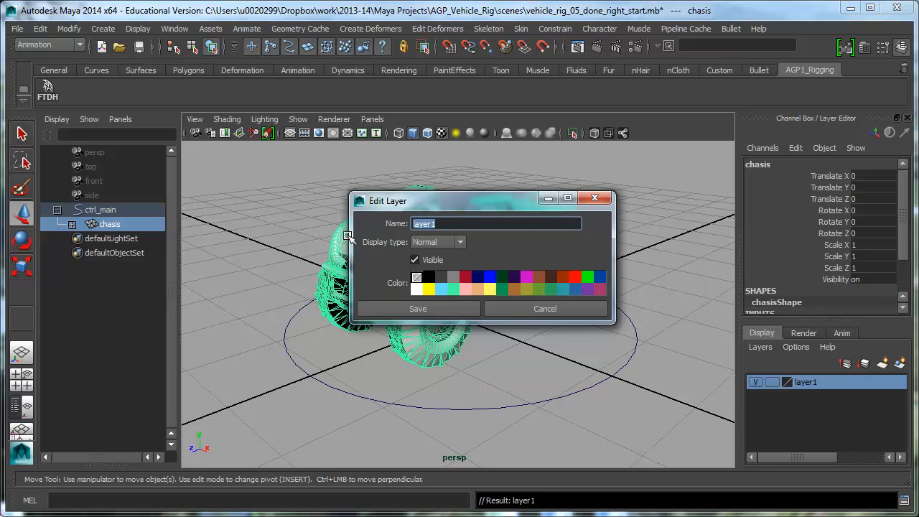
{"action": "type", "text": "geom"}
{"action": "left_click", "coordinate": [466, 277]}
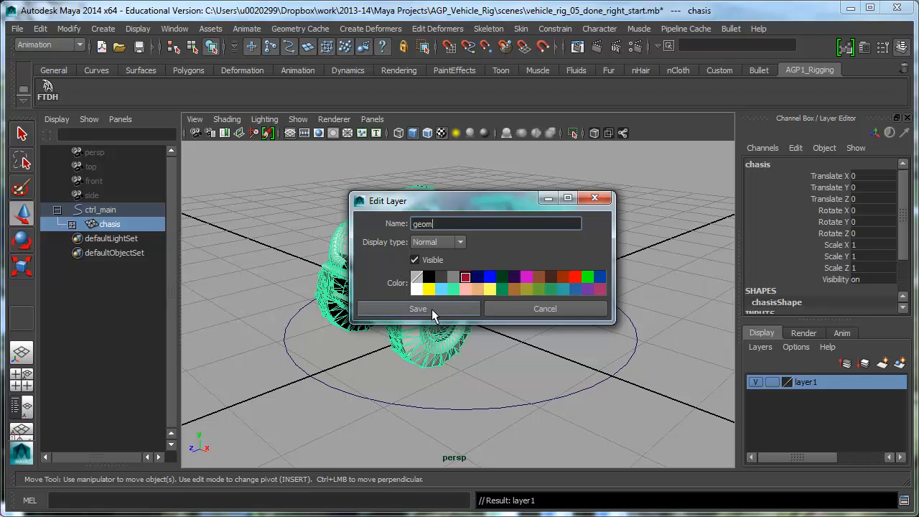
{"action": "left_click", "coordinate": [431, 308]}
{"action": "left_click", "coordinate": [538, 392]}
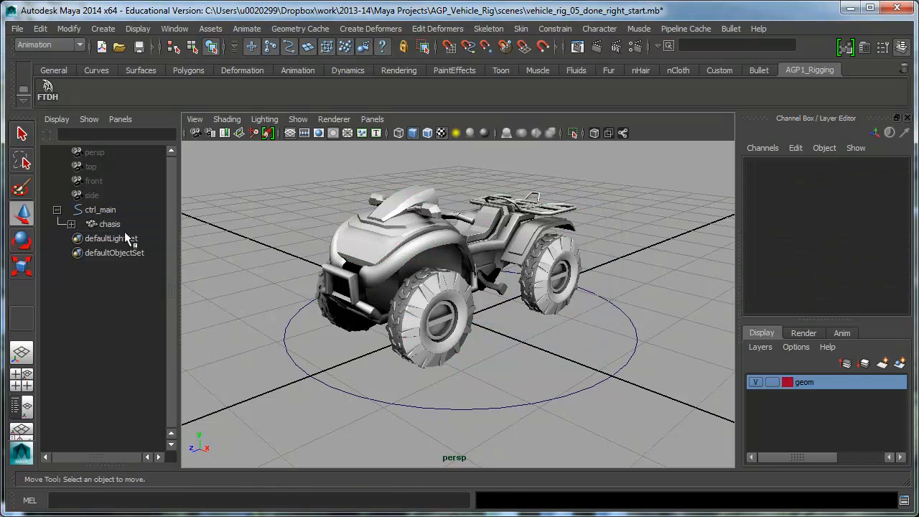
Unparent the chasis from the ctrl_main circle
{"action": "left_click", "coordinate": [538, 403]}
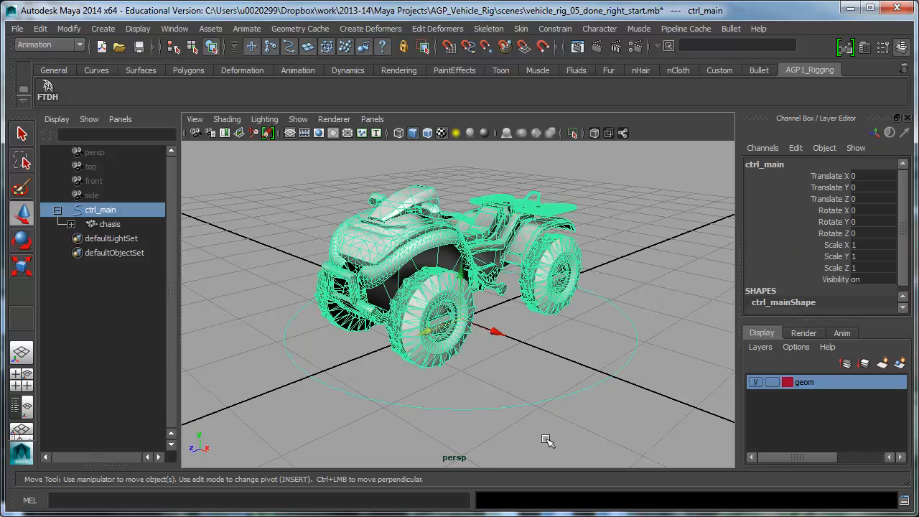
{"action": "left_click", "coordinate": [112, 225]}
{"action": "key", "text": "shift+p"}
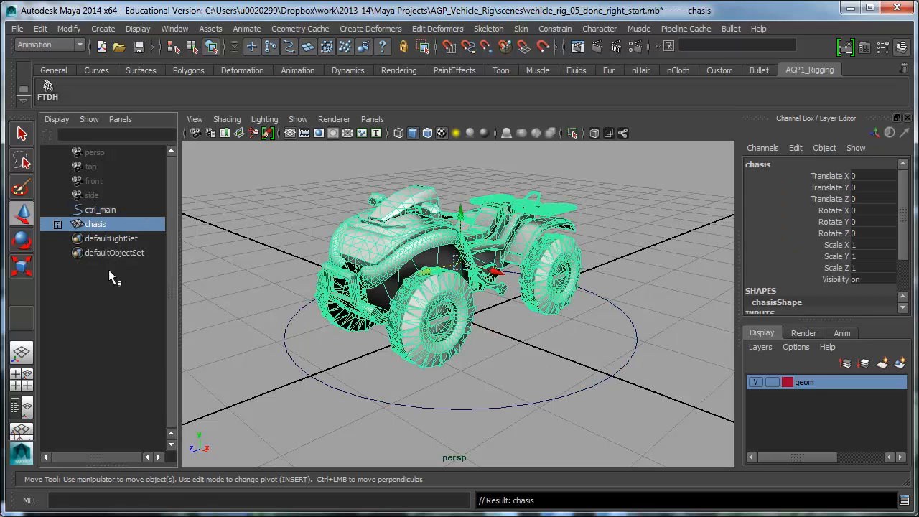
Create a display layer from the ctrl_main circle, name it controls and give it a blue colour
{"action": "left_click", "coordinate": [107, 210]}
{"action": "left_click", "coordinate": [546, 386]}
{"action": "left_click", "coordinate": [547, 399]}
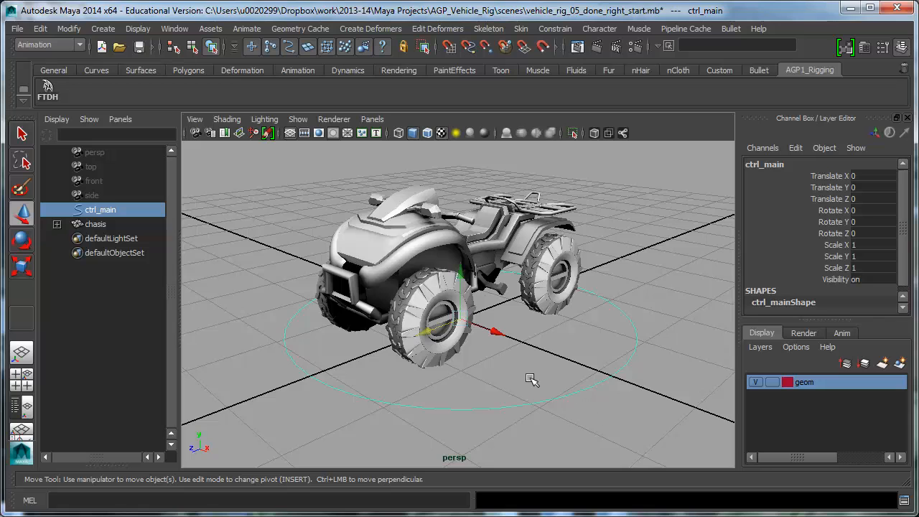
{"action": "left_click_drag", "start_coordinate": [532, 379], "coordinate": [548, 385], "text": "alt"}
{"action": "key", "text": "q"}
{"action": "left_click", "coordinate": [898, 363]}
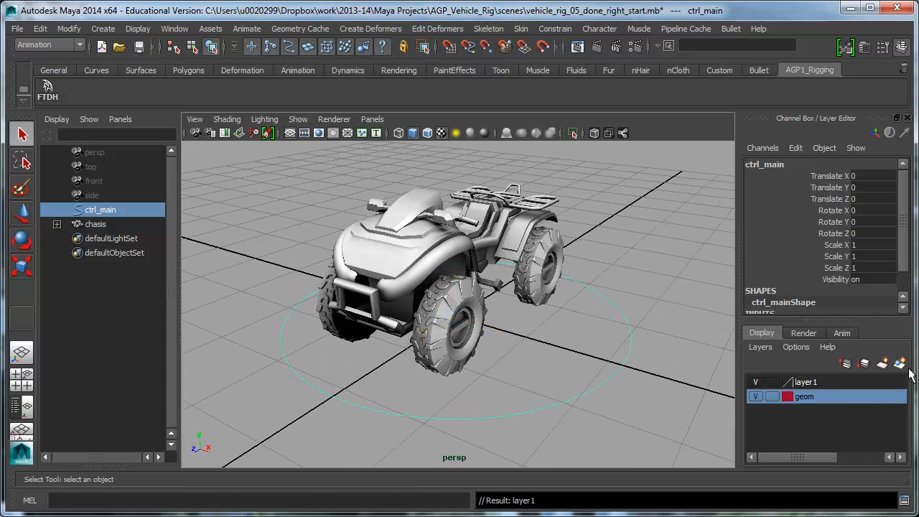
{"action": "double_click", "coordinate": [804, 382]}
{"action": "left_click_drag", "start_coordinate": [455, 228], "coordinate": [380, 226]}
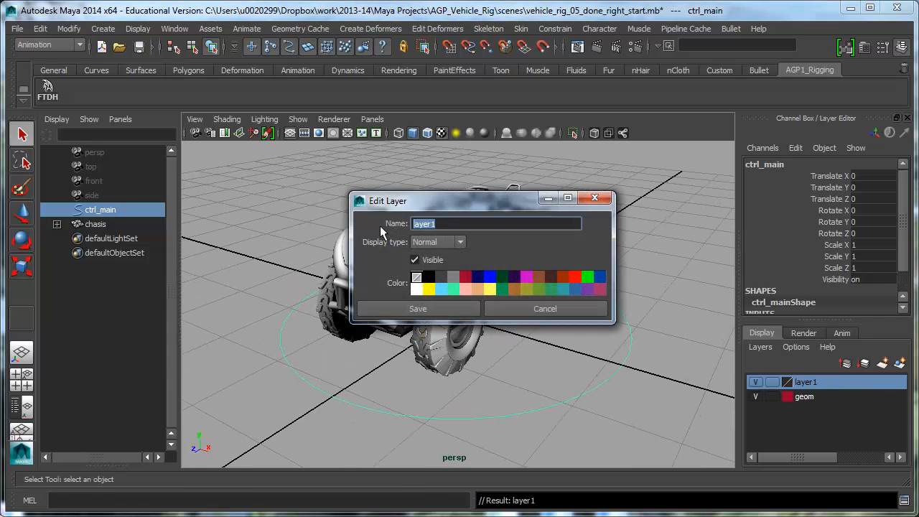
{"action": "type", "text": "controls"}
{"action": "left_click", "coordinate": [600, 277]}
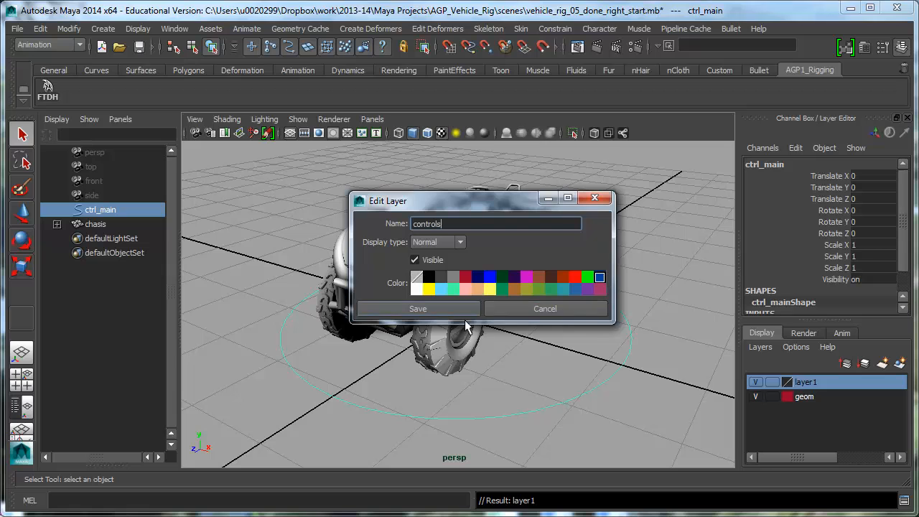
{"action": "left_click", "coordinate": [418, 308]}
{"action": "left_click", "coordinate": [583, 361]}
{"action": "left_click_drag", "start_coordinate": [584, 361], "coordinate": [732, 367], "text": "alt"}
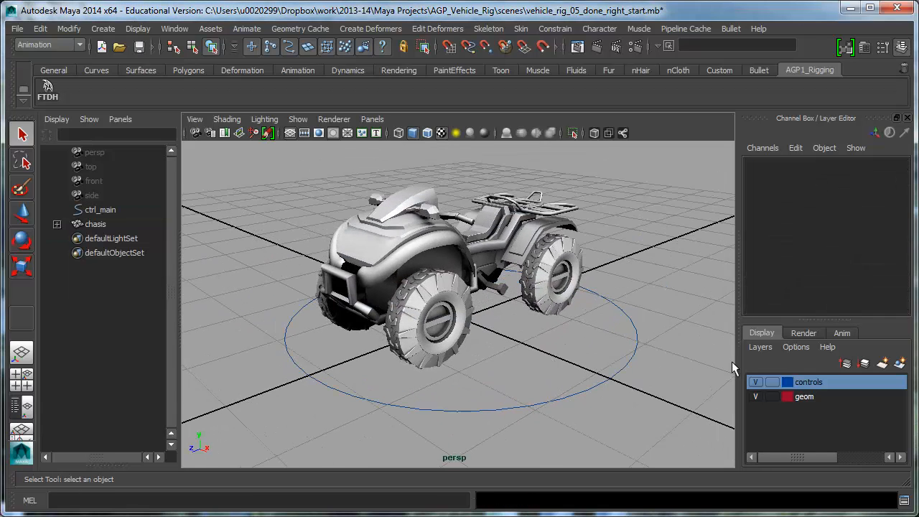
Check what the geom layer contains by toggling its visibility off and back on
{"action": "left_click", "coordinate": [95, 224]}
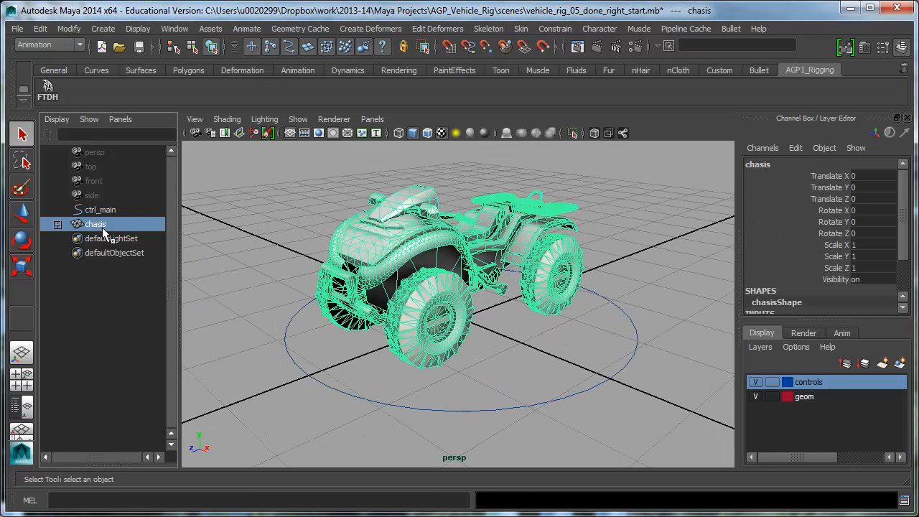
{"action": "left_click", "coordinate": [280, 314]}
{"action": "left_click_drag", "start_coordinate": [280, 314], "coordinate": [281, 322], "text": "alt"}
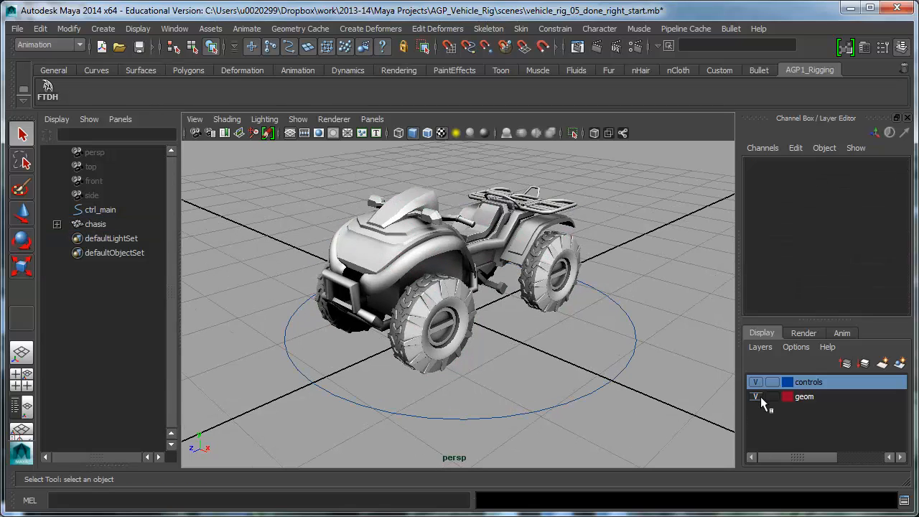
{"action": "left_click", "coordinate": [760, 396]}
{"action": "left_click", "coordinate": [760, 396]}
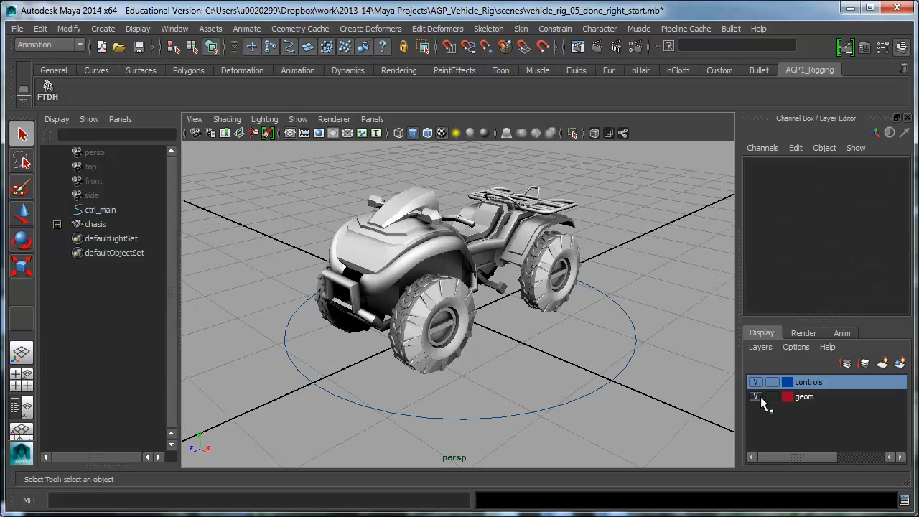
Parent the chasis under the ctrl_main circle
{"action": "left_click", "coordinate": [97, 224]}
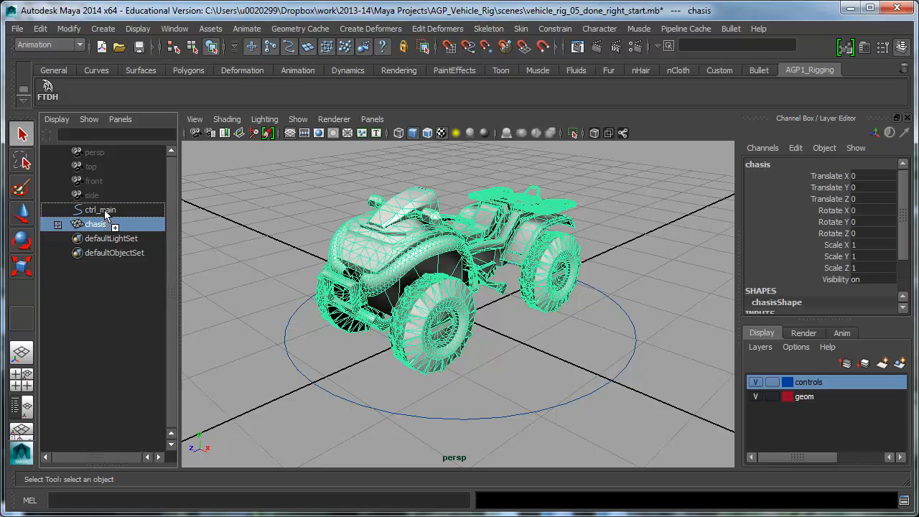
{"action": "middle_click_drag", "start_coordinate": [104, 212], "coordinate": [105, 213]}
{"action": "left_click", "coordinate": [598, 357]}
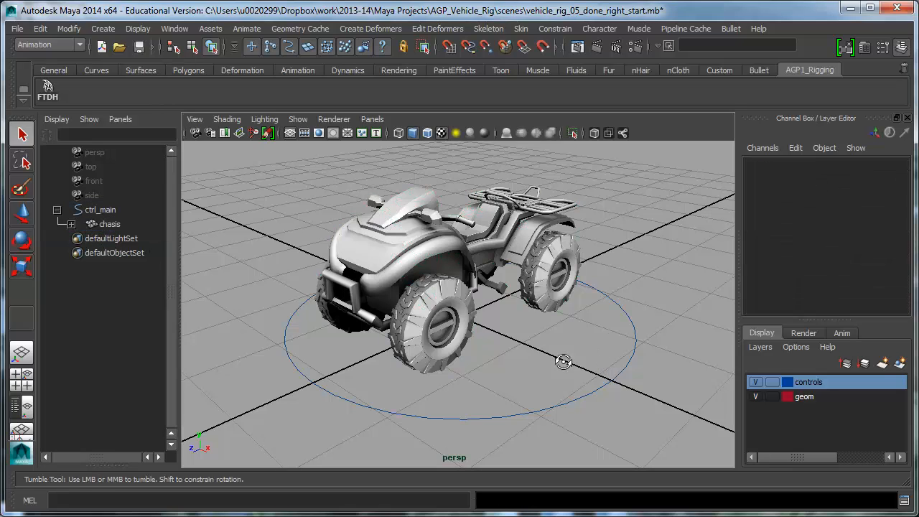
{"action": "left_click_drag", "start_coordinate": [563, 361], "coordinate": [589, 348], "text": "alt"}
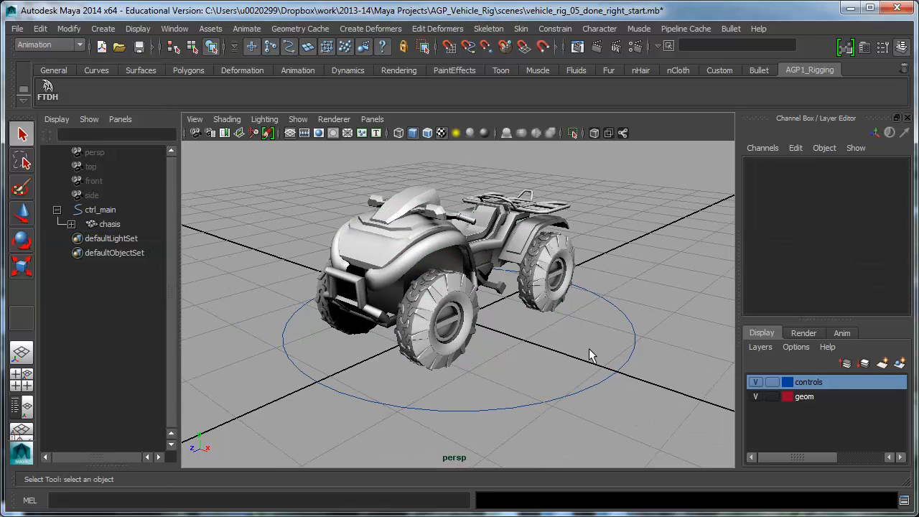
Toggle the controls layer's visibility off and back on to check how it affects the parented chasis
{"action": "left_click", "coordinate": [759, 384]}
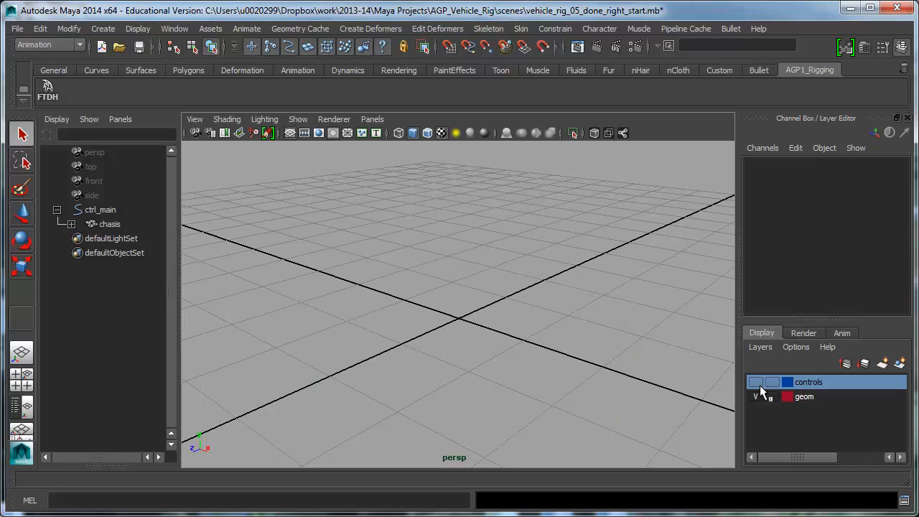
{"action": "left_click", "coordinate": [755, 383]}
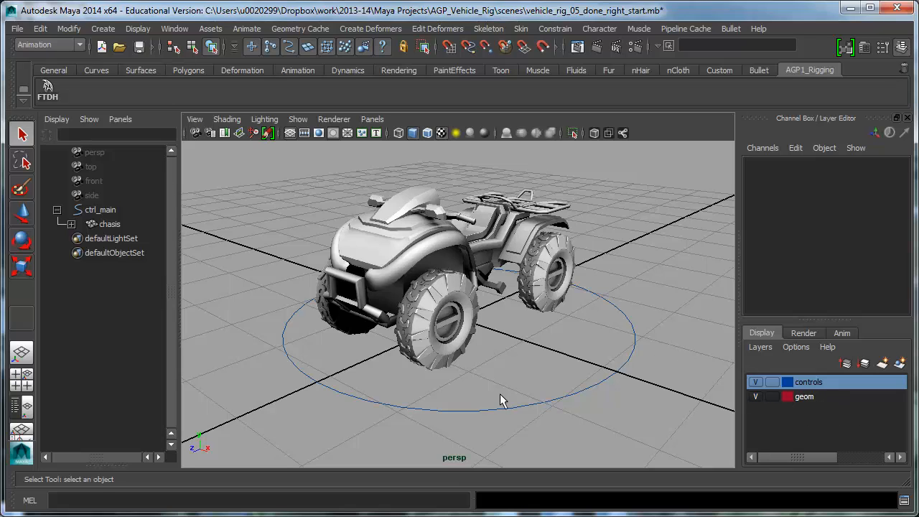
{"action": "left_click", "coordinate": [492, 304]}
{"action": "left_click", "coordinate": [108, 224]}
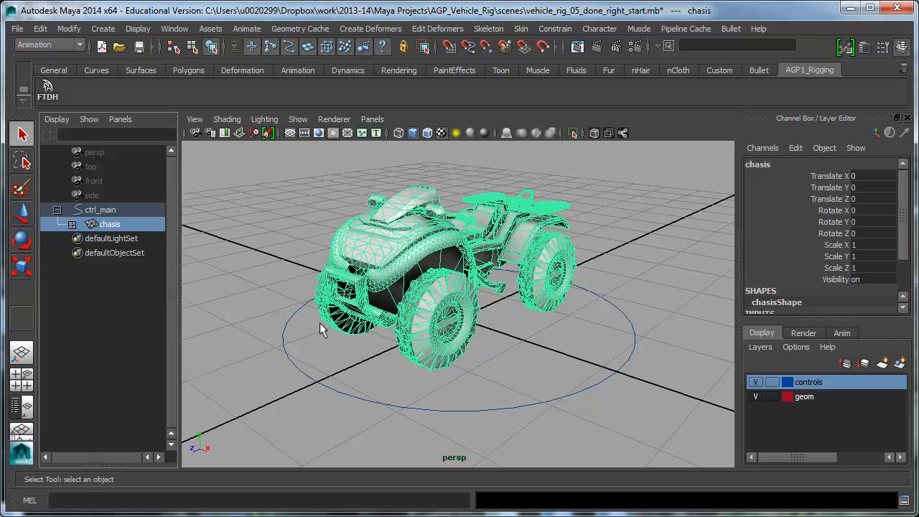
{"action": "left_click", "coordinate": [539, 406]}
{"action": "left_click", "coordinate": [536, 372]}
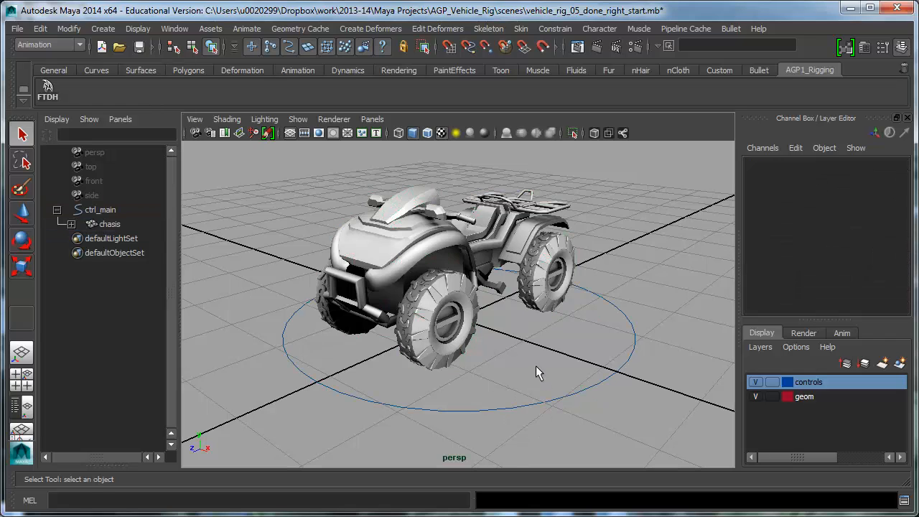
Unparent the chasis from ctrl_main and all four wheels from the chasis, then collapse the chasis hierarchy
{"action": "left_click", "coordinate": [111, 225]}
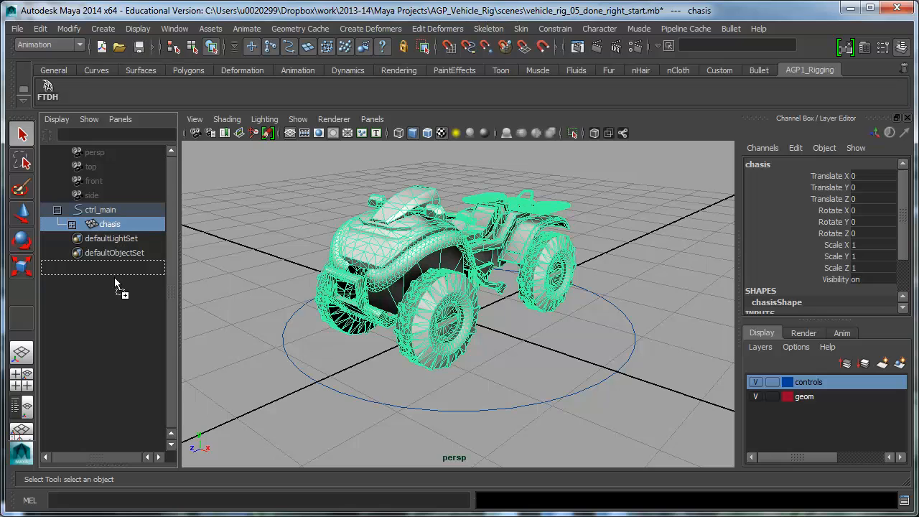
{"action": "left_click", "coordinate": [57, 224]}
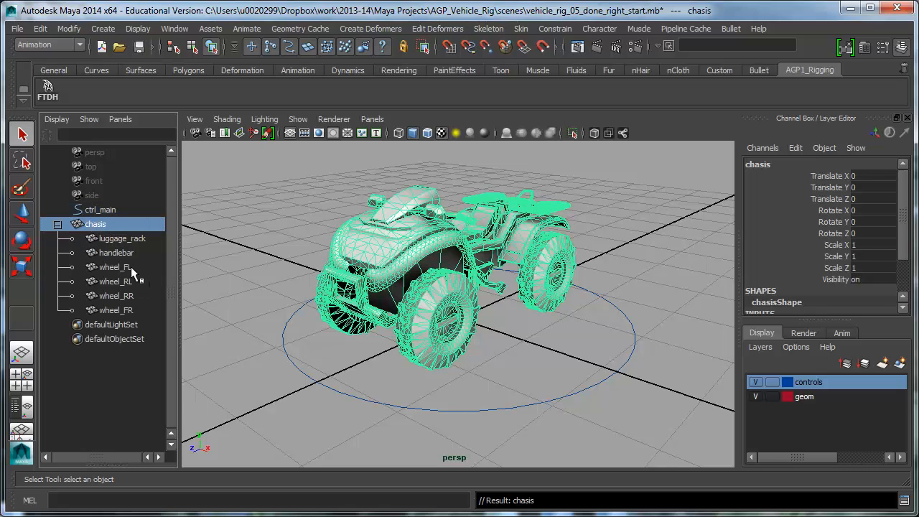
{"action": "left_click", "coordinate": [277, 293]}
{"action": "middle_click_drag", "start_coordinate": [292, 252], "coordinate": [313, 246], "text": "alt"}
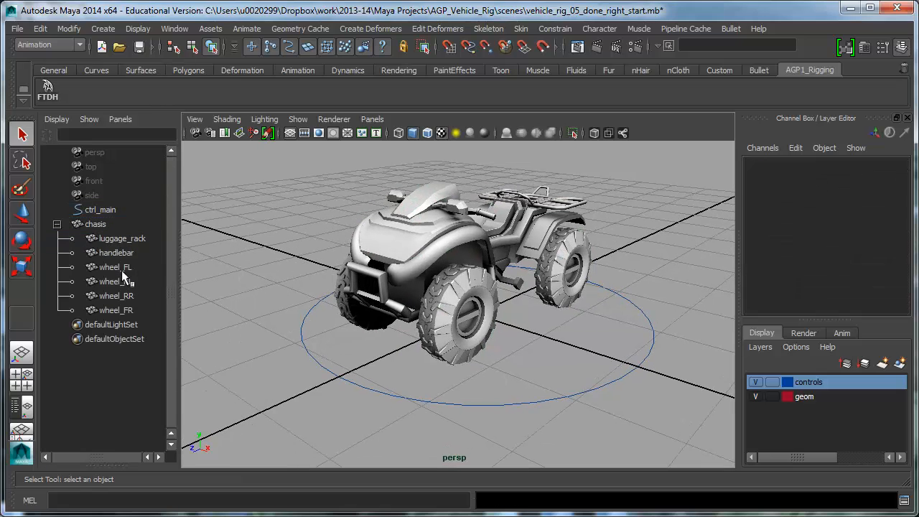
{"action": "left_click_drag", "start_coordinate": [122, 269], "coordinate": [123, 309]}
{"action": "middle_click_drag", "start_coordinate": [124, 317], "coordinate": [126, 362]}
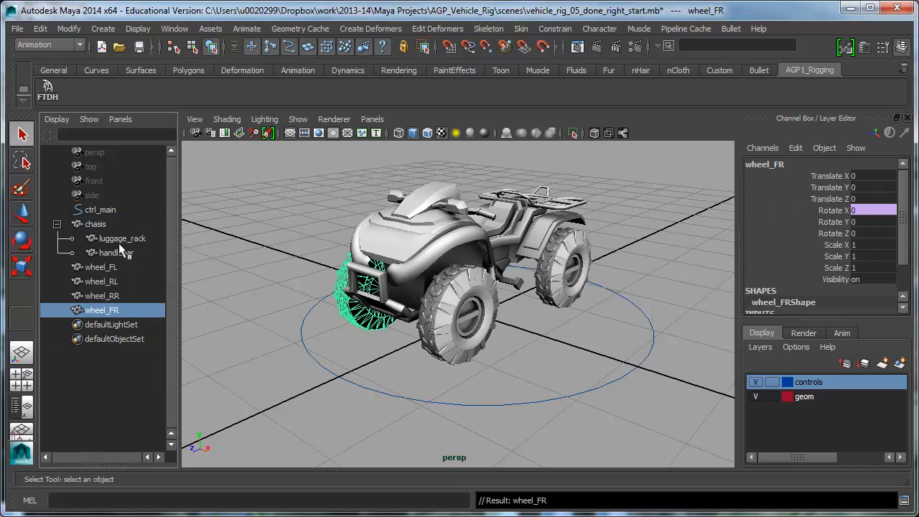
{"action": "left_click", "coordinate": [56, 224]}
Select the chasis, wheels and ctrl_main in turn to examine the separated objects
{"action": "left_click", "coordinate": [108, 224]}
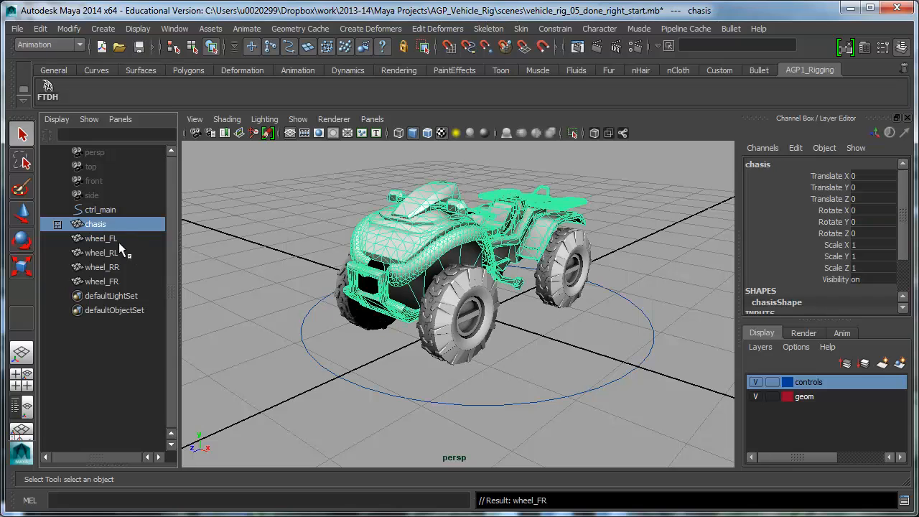
{"action": "left_click", "coordinate": [118, 239]}
{"action": "left_click", "coordinate": [120, 267]}
{"action": "left_click", "coordinate": [117, 211]}
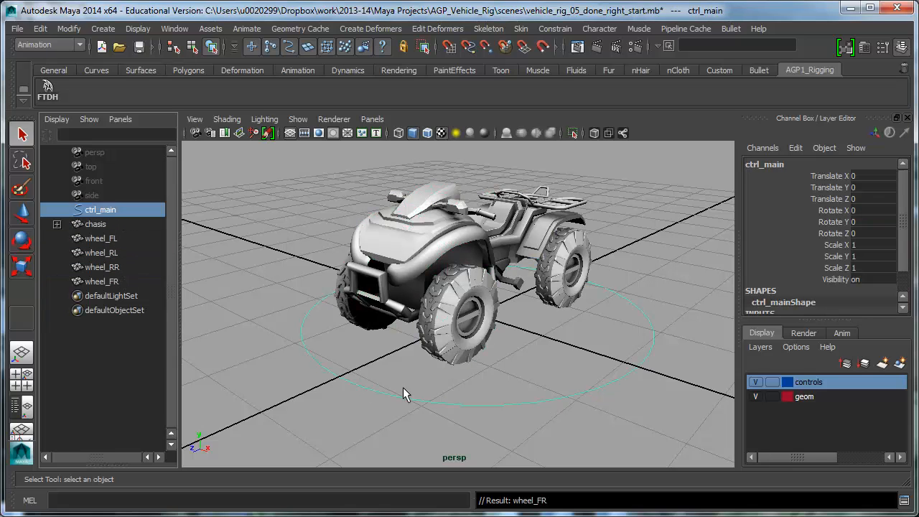
{"action": "left_click", "coordinate": [523, 375]}
{"action": "left_click_drag", "start_coordinate": [555, 369], "coordinate": [521, 384], "text": "alt"}
{"action": "scroll", "coordinate": [540, 382], "scroll_direction": "up", "scroll_amount": 2}
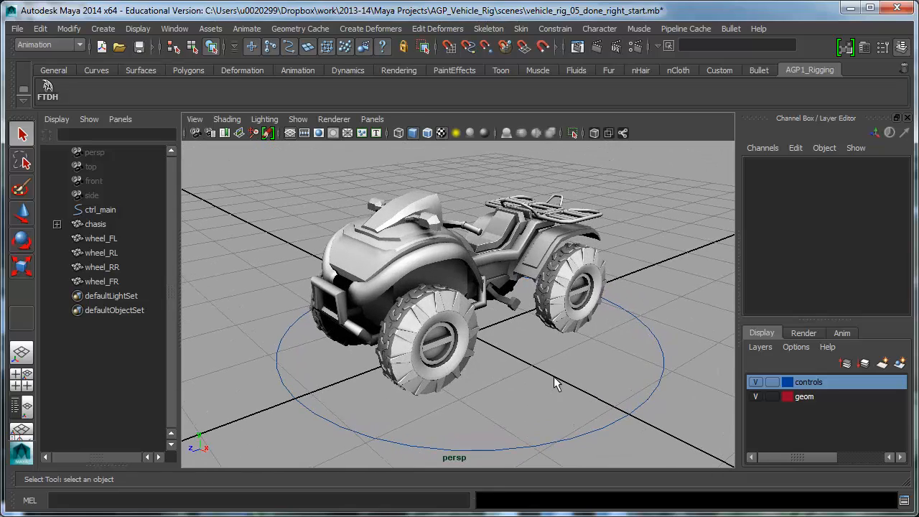
{"action": "middle_click_drag", "start_coordinate": [553, 383], "coordinate": [549, 373], "text": "alt"}
{"action": "scroll", "coordinate": [546, 363], "scroll_direction": "down", "scroll_amount": 4}
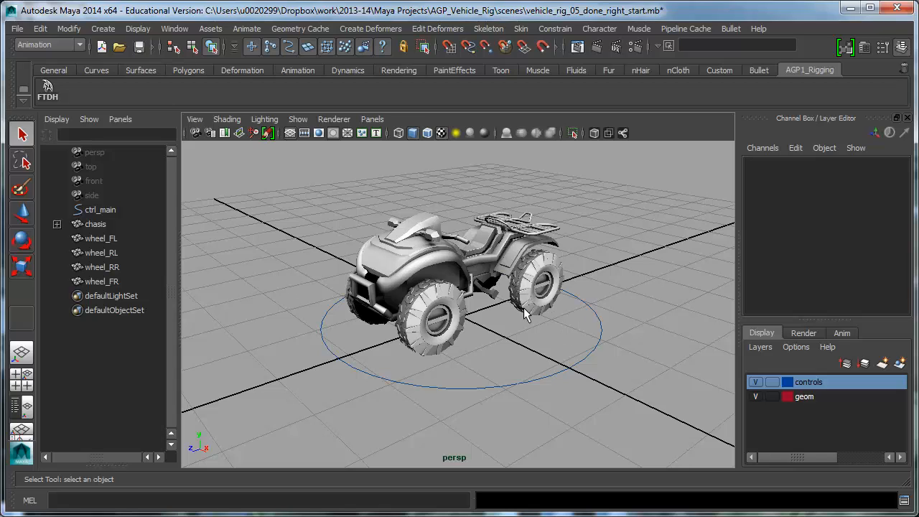
Parent-constrain the chasis to the ctrl_main circle with Maintain offset on, all translate and rotate axes, and weight 1
{"action": "left_click_drag", "start_coordinate": [378, 364], "coordinate": [356, 400]}
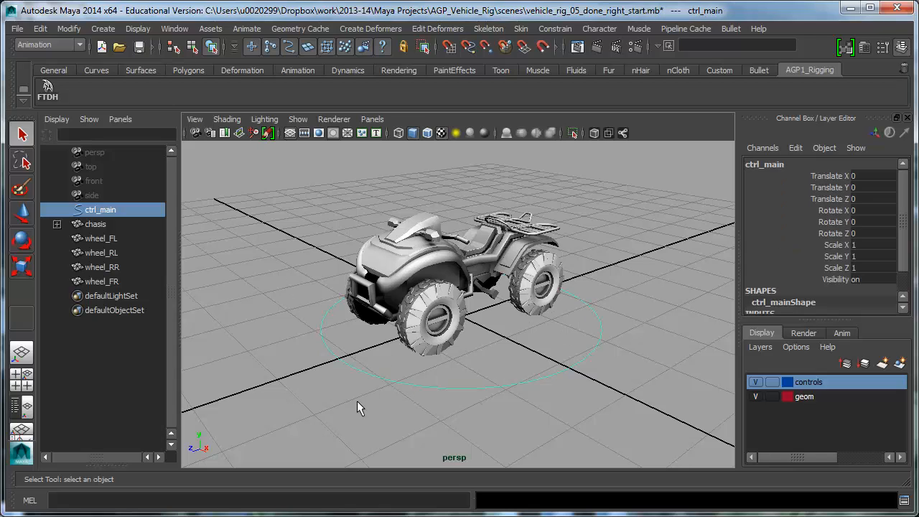
{"action": "left_click", "coordinate": [420, 267], "text": "shift"}
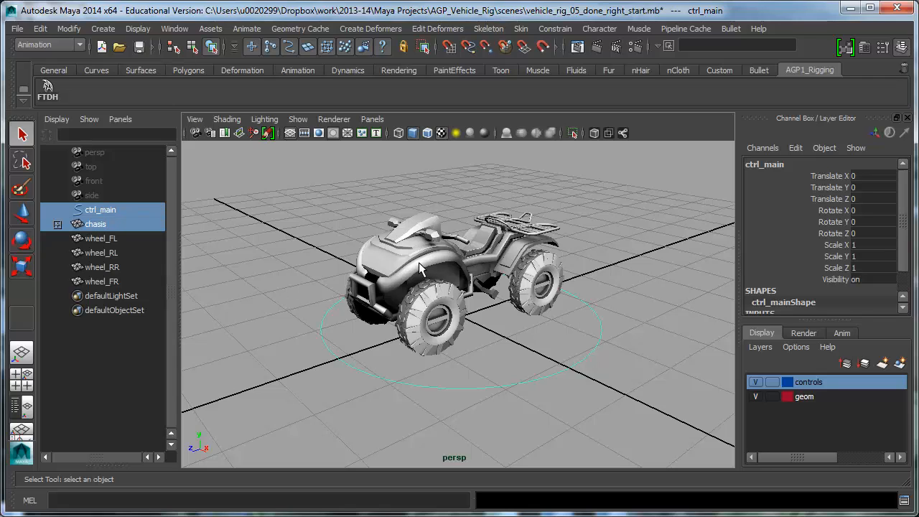
{"action": "left_click", "coordinate": [554, 29]}
{"action": "left_click", "coordinate": [645, 107]}
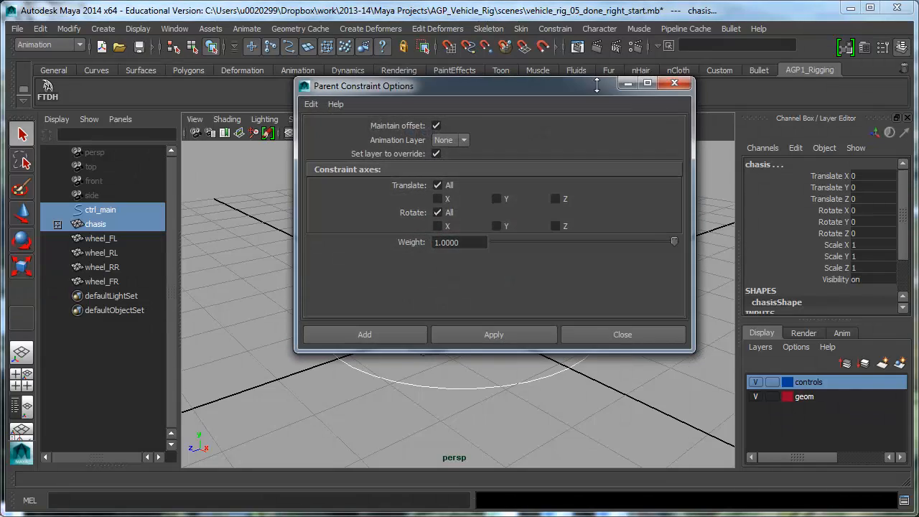
{"action": "left_click_drag", "start_coordinate": [565, 83], "coordinate": [684, 68]}
{"action": "left_click", "coordinate": [415, 87]}
{"action": "left_click", "coordinate": [433, 116]}
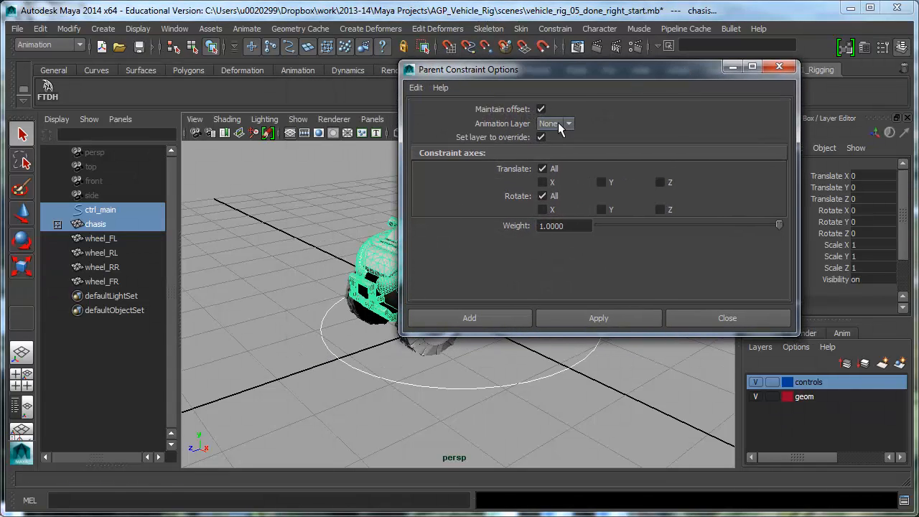
{"action": "left_click_drag", "start_coordinate": [549, 72], "coordinate": [559, 65]}
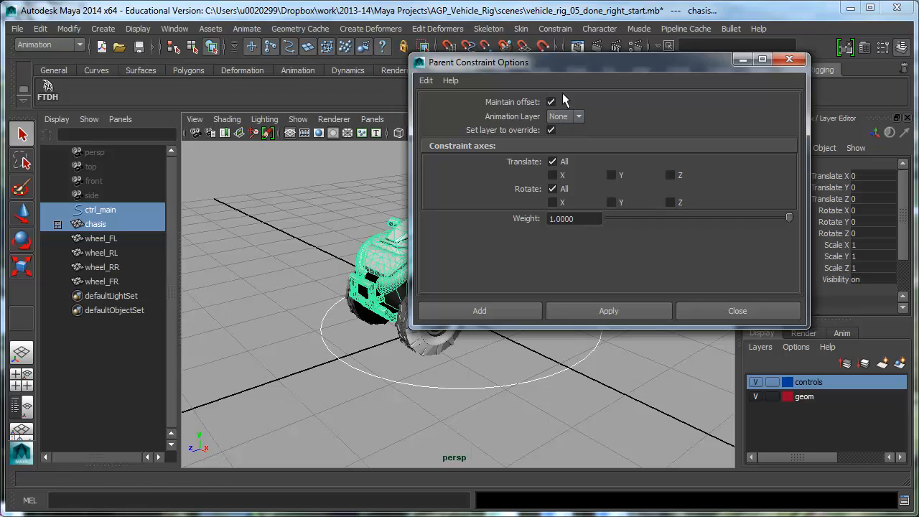
{"action": "left_click_drag", "start_coordinate": [547, 64], "coordinate": [646, 48]}
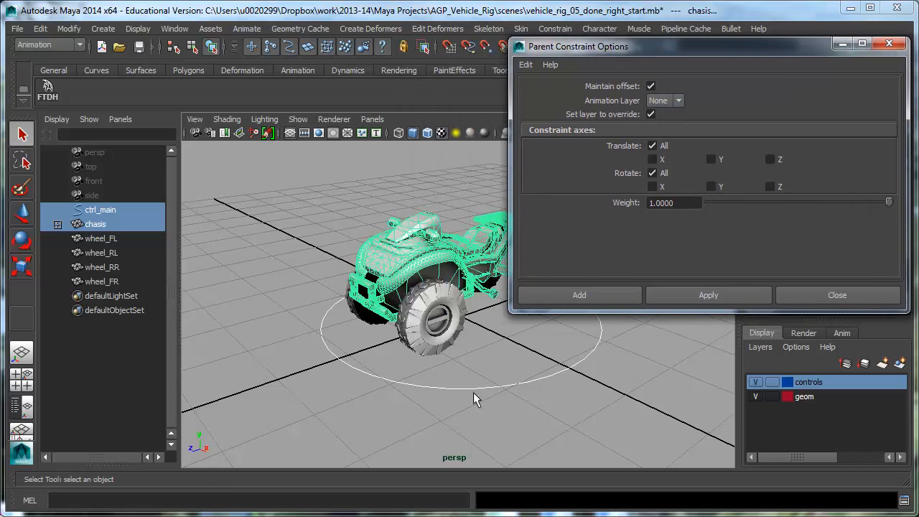
{"action": "left_click", "coordinate": [594, 301]}
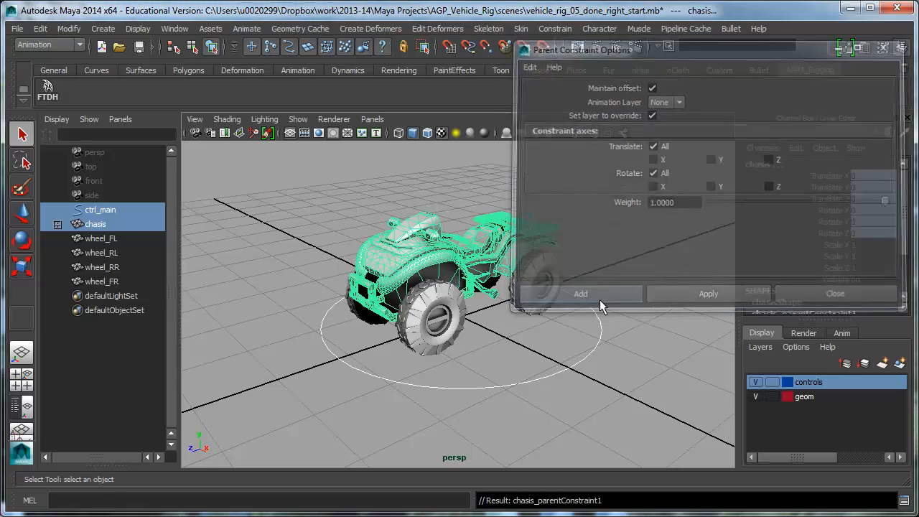
Rotate the ctrl_main circle to test the chasis constraint, undo the rotations and clear the selection
{"action": "left_click", "coordinate": [572, 399]}
{"action": "left_click", "coordinate": [500, 391]}
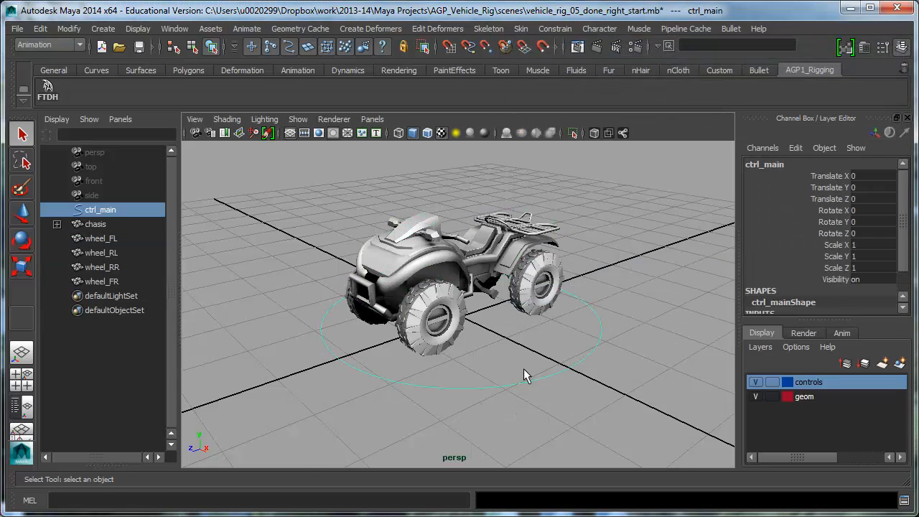
{"action": "key", "text": "e"}
{"action": "mouse_move", "coordinate": [484, 331]}
{"action": "left_mouse_down"}
{"action": "mouse_move", "coordinate": [441, 317]}
{"action": "mouse_move", "coordinate": [526, 364]}
{"action": "mouse_move", "coordinate": [499, 318]}
{"action": "mouse_move", "coordinate": [478, 330]}
{"action": "left_mouse_up"}
{"action": "key", "text": "ctrl+z"}
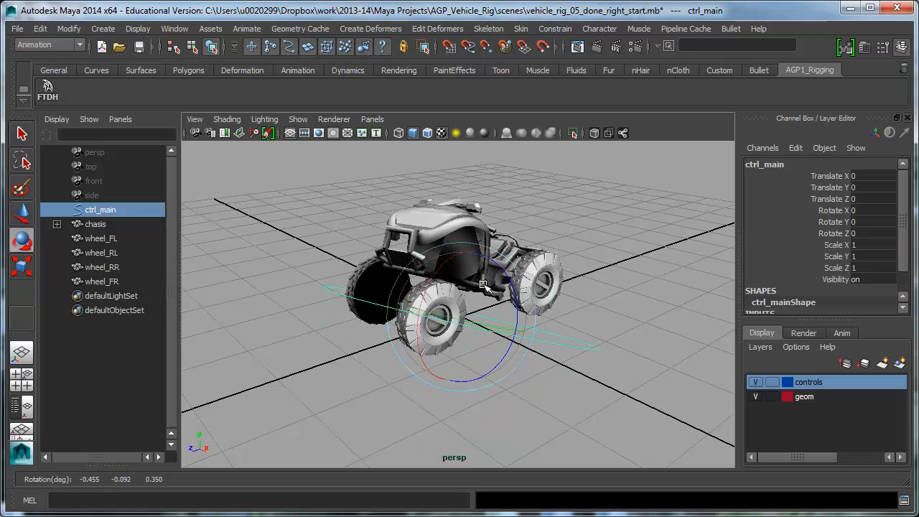
{"action": "left_click_drag", "start_coordinate": [484, 285], "coordinate": [490, 328]}
{"action": "key", "text": "ctrl+z"}
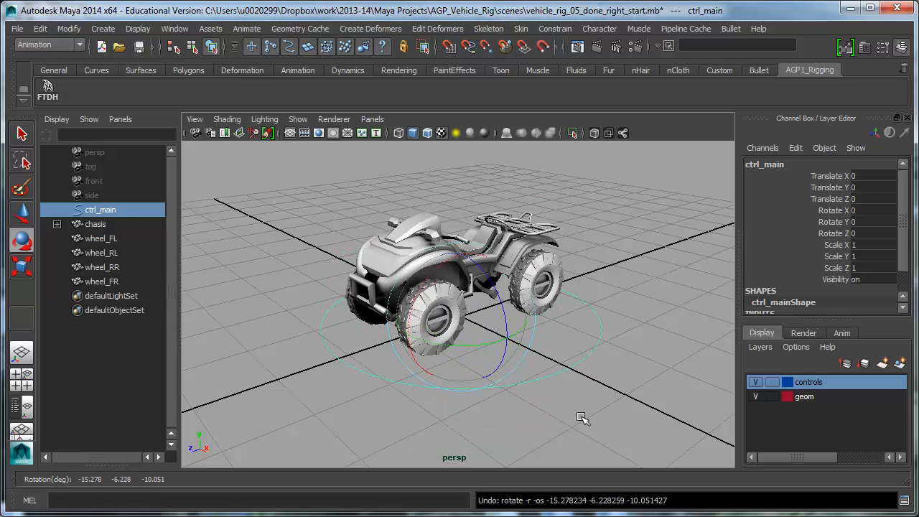
{"action": "left_click", "coordinate": [637, 401]}
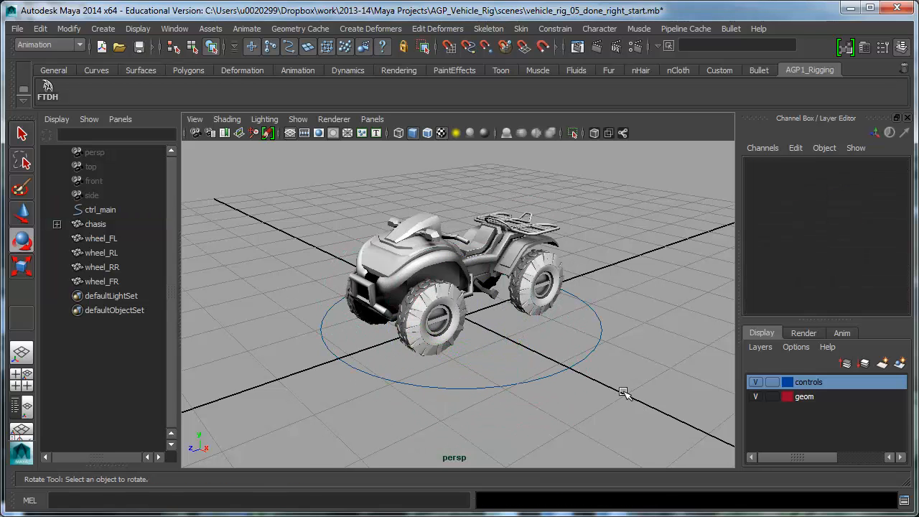
Add wheel_FL, wheel_RL, wheel_RR and wheel_FR to the geom layer and check it by toggling the layer's visibility
{"action": "left_click", "coordinate": [759, 399]}
{"action": "left_click", "coordinate": [760, 399]}
{"action": "left_click", "coordinate": [805, 397]}
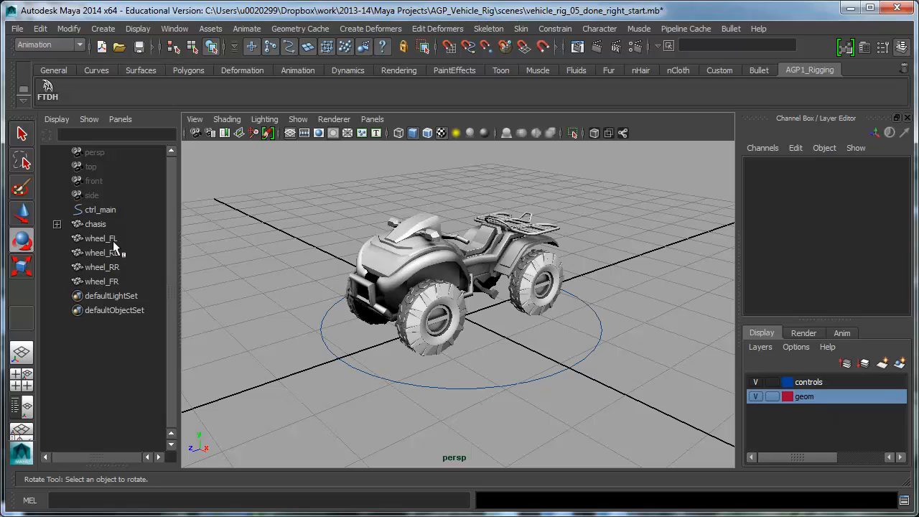
{"action": "left_click_drag", "start_coordinate": [102, 239], "coordinate": [115, 283]}
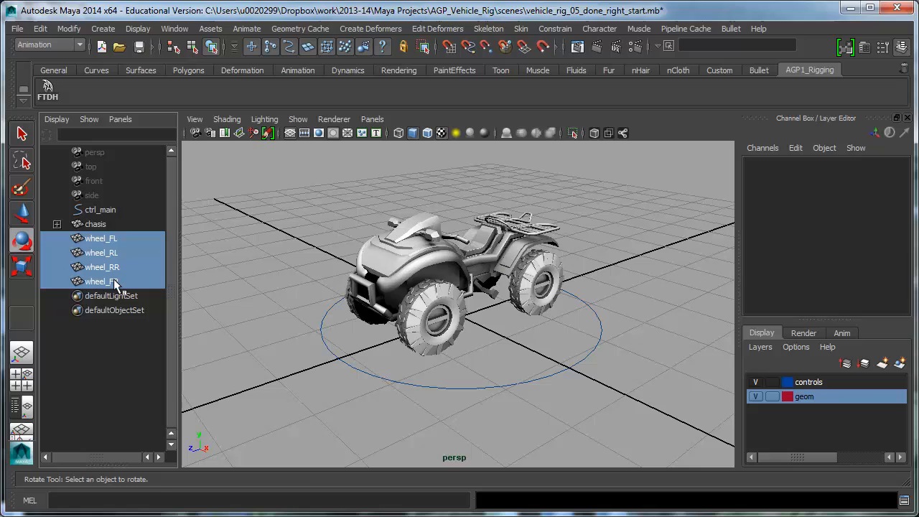
{"action": "right_click", "coordinate": [815, 398]}
{"action": "left_click", "coordinate": [850, 416]}
{"action": "left_click", "coordinate": [658, 369]}
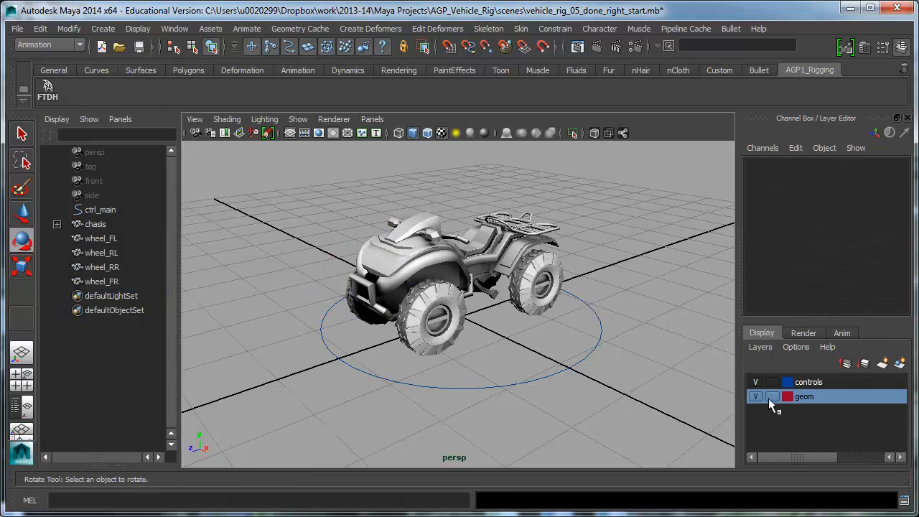
{"action": "left_click", "coordinate": [757, 396]}
{"action": "left_click", "coordinate": [756, 397]}
Rotate the ctrl_main circle to check how the wheels behave, undo the rotation and clear the selection
{"action": "left_click", "coordinate": [539, 397]}
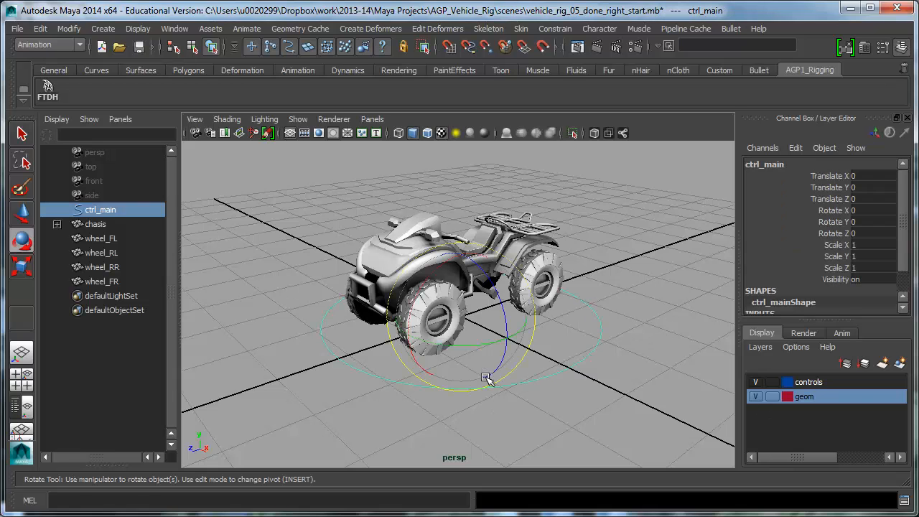
{"action": "right_click_drag", "start_coordinate": [489, 379], "coordinate": [558, 373], "text": "alt"}
{"action": "left_click_drag", "start_coordinate": [558, 374], "coordinate": [578, 372], "text": "alt"}
{"action": "key", "text": "q"}
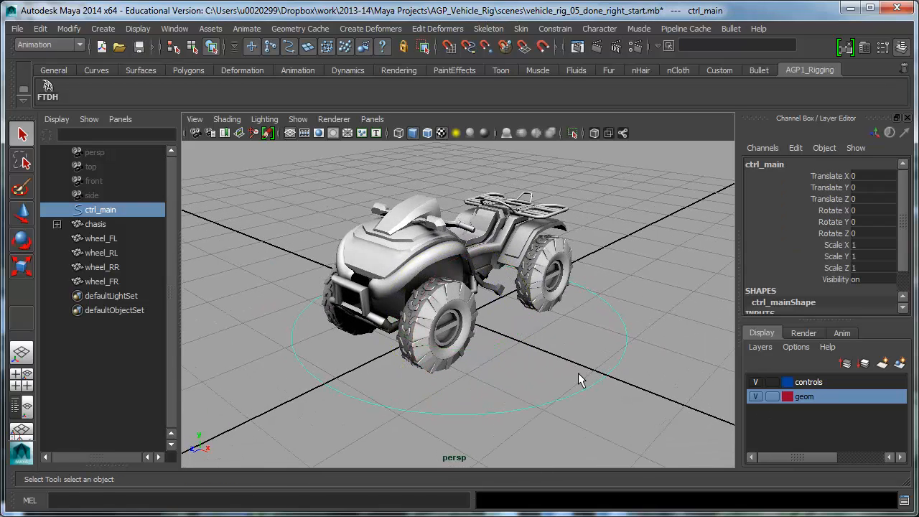
{"action": "left_click", "coordinate": [546, 387]}
{"action": "left_click", "coordinate": [546, 403]}
{"action": "left_click_drag", "start_coordinate": [479, 375], "coordinate": [538, 371], "text": "alt"}
{"action": "key", "text": "e"}
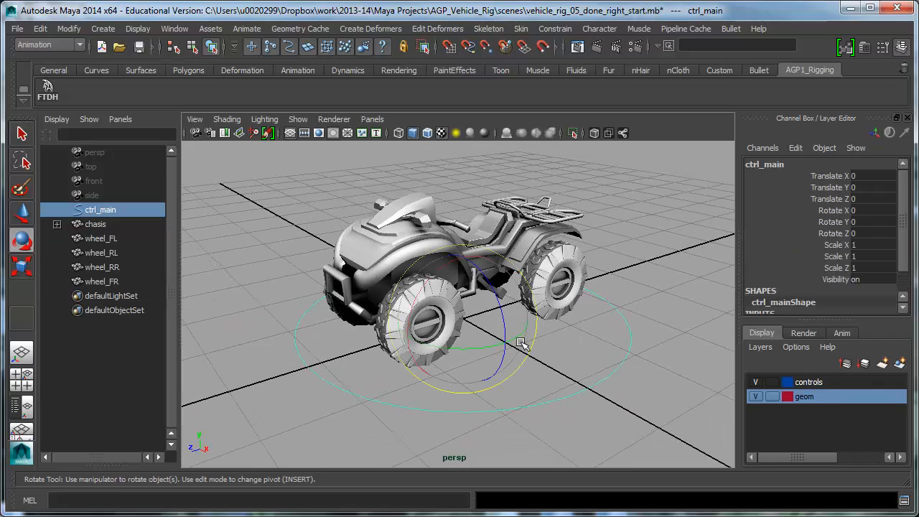
{"action": "left_click_drag", "start_coordinate": [478, 323], "coordinate": [518, 297]}
{"action": "key", "text": "ctrl+z"}
{"action": "left_click", "coordinate": [567, 356]}
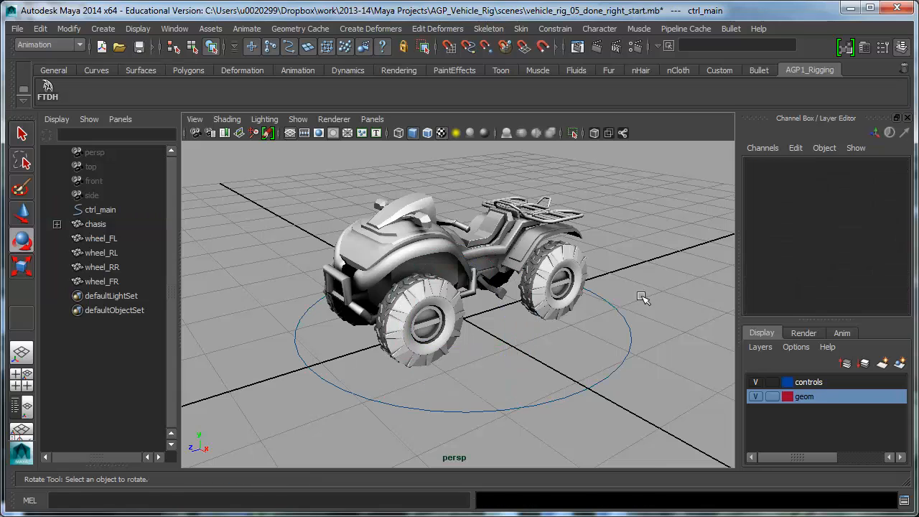
Select all four wheels to examine them, clear the selection and review the available constraint types
{"action": "left_click_drag", "start_coordinate": [120, 239], "coordinate": [121, 282]}
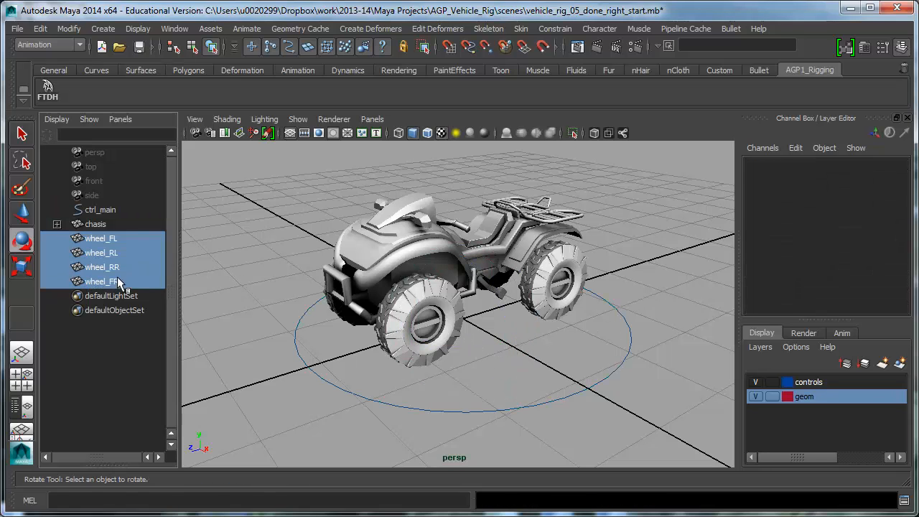
{"action": "left_click_drag", "start_coordinate": [570, 372], "coordinate": [552, 370], "text": "alt"}
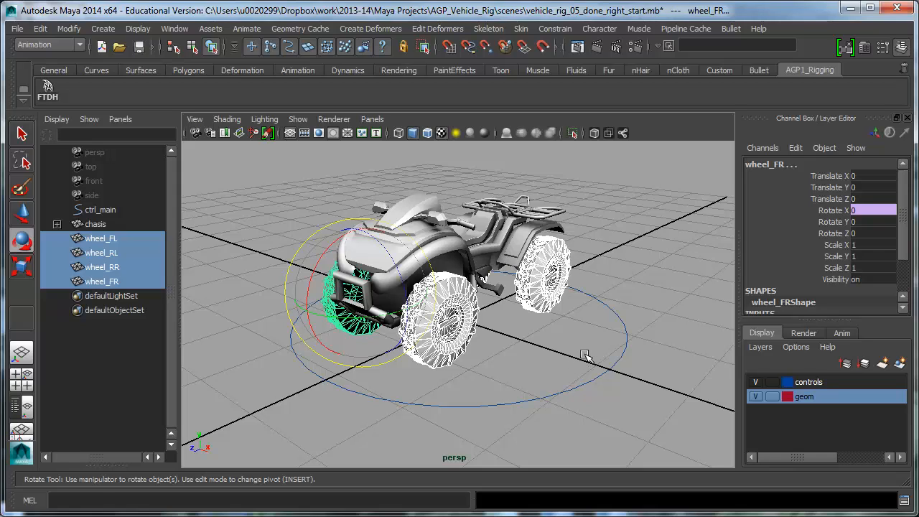
{"action": "key", "text": "q"}
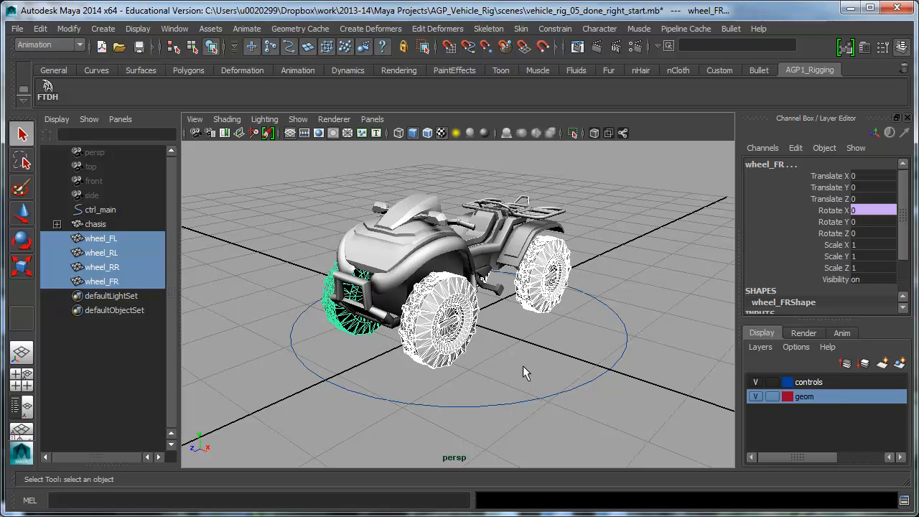
{"action": "left_click", "coordinate": [467, 394]}
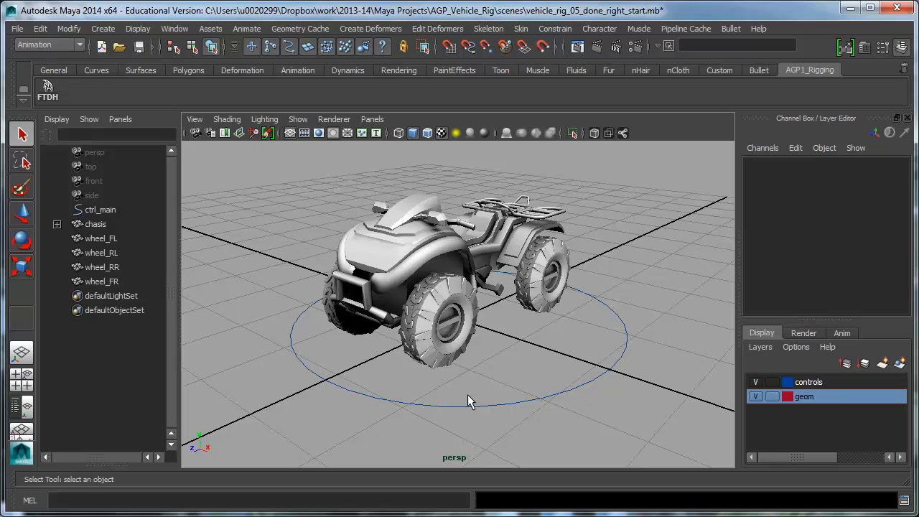
{"action": "left_click", "coordinate": [566, 29]}
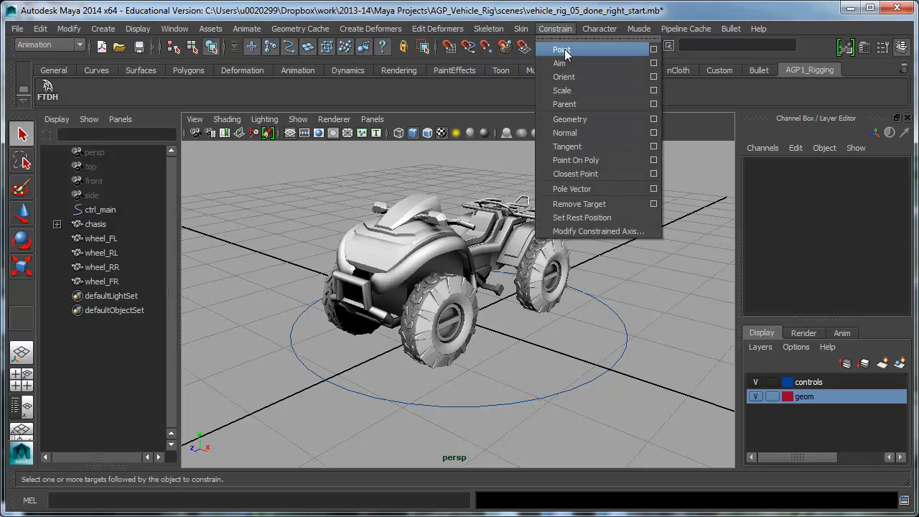
{"action": "left_click", "coordinate": [576, 12]}
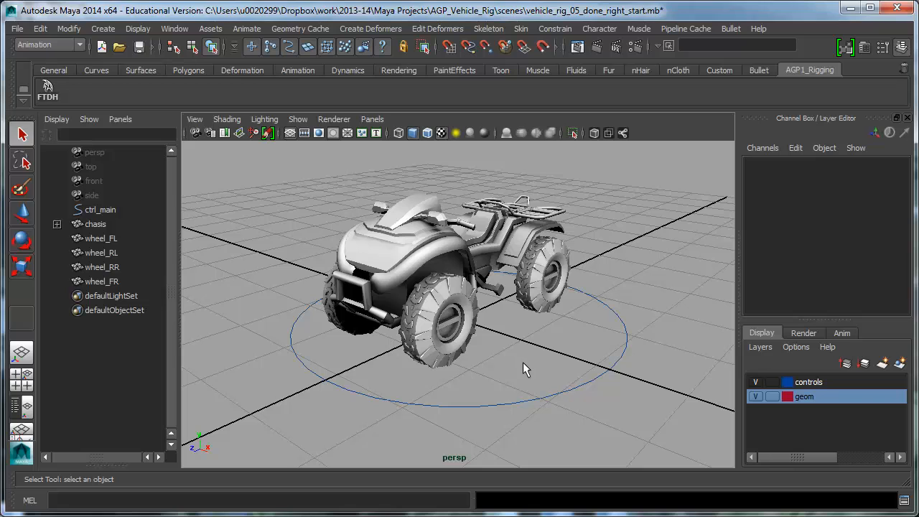
Group wheel_FL by itself under Parent, with the group pivot at Center and Preserve position on
{"action": "left_click", "coordinate": [440, 326]}
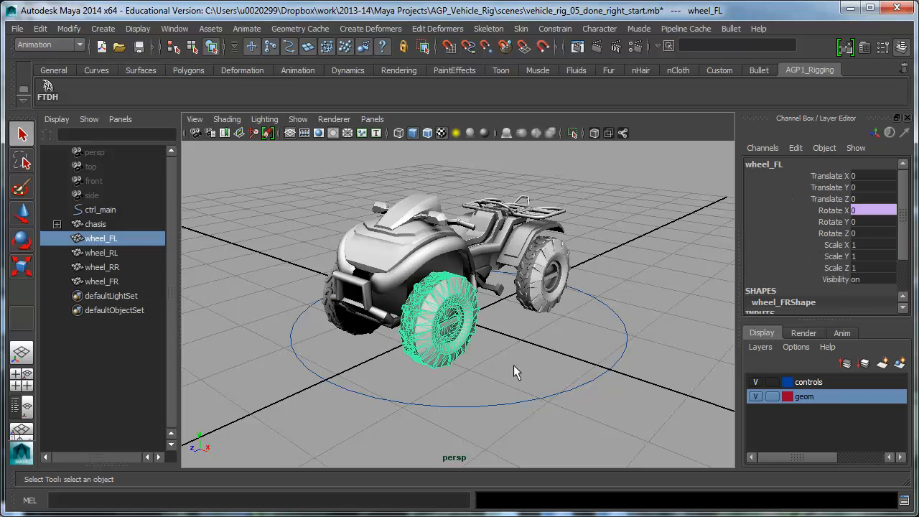
{"action": "key", "text": "f"}
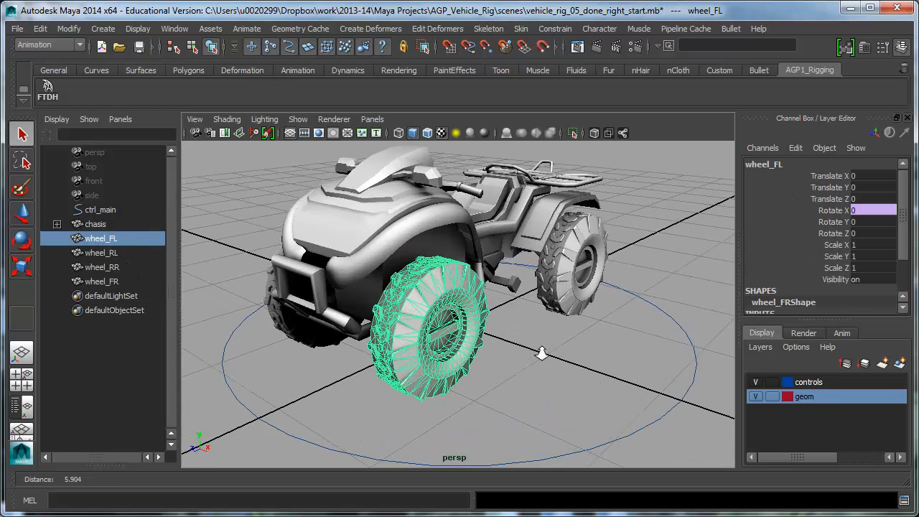
{"action": "left_click_drag", "start_coordinate": [555, 333], "coordinate": [562, 336], "text": "alt"}
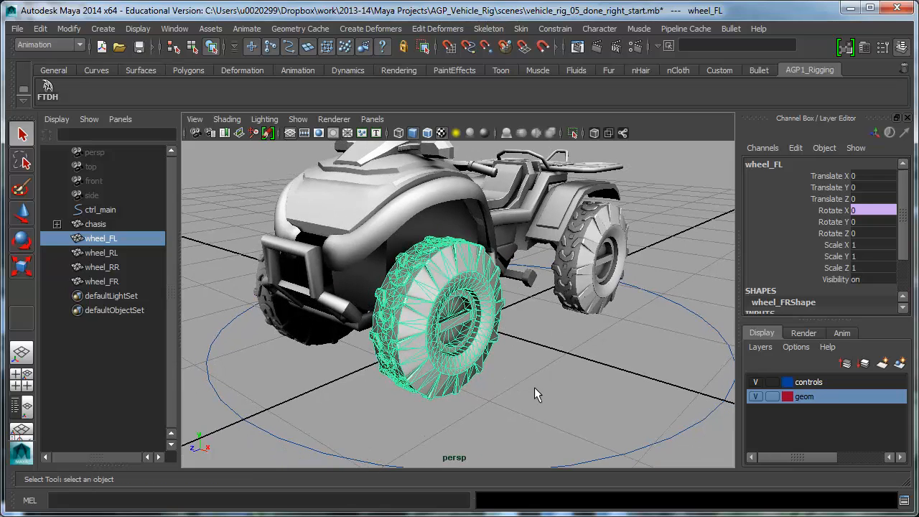
{"action": "left_click", "coordinate": [540, 366]}
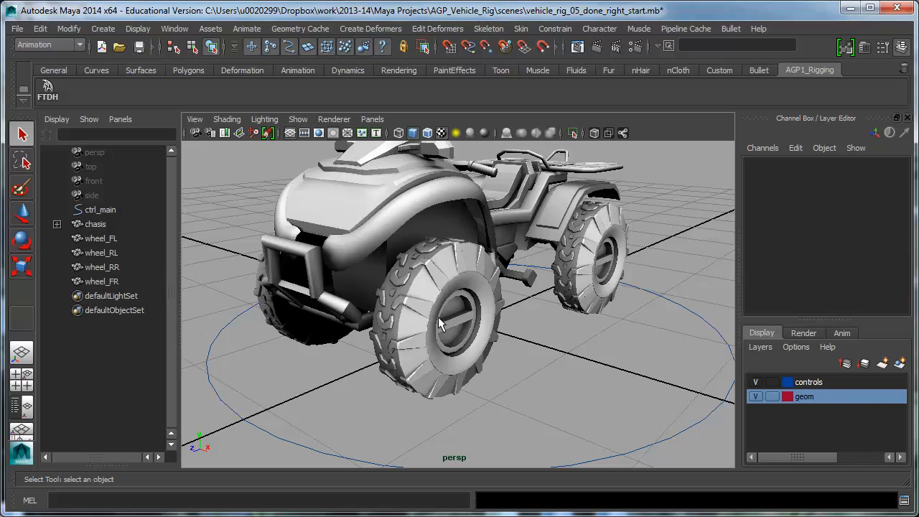
{"action": "key", "text": "ctrl+z"}
{"action": "left_click", "coordinate": [41, 28]}
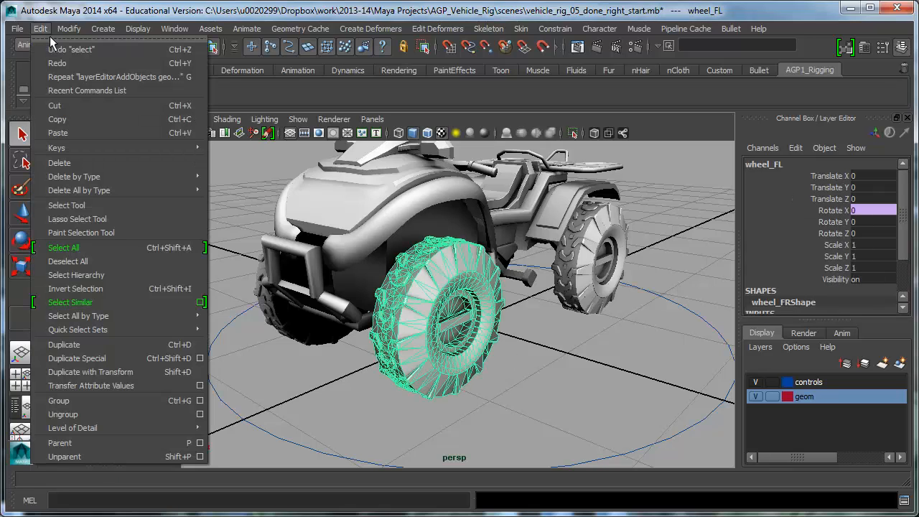
{"action": "left_click", "coordinate": [201, 401]}
{"action": "left_click_drag", "start_coordinate": [631, 53], "coordinate": [525, 70]}
{"action": "left_click", "coordinate": [418, 87]}
{"action": "left_click", "coordinate": [432, 113]}
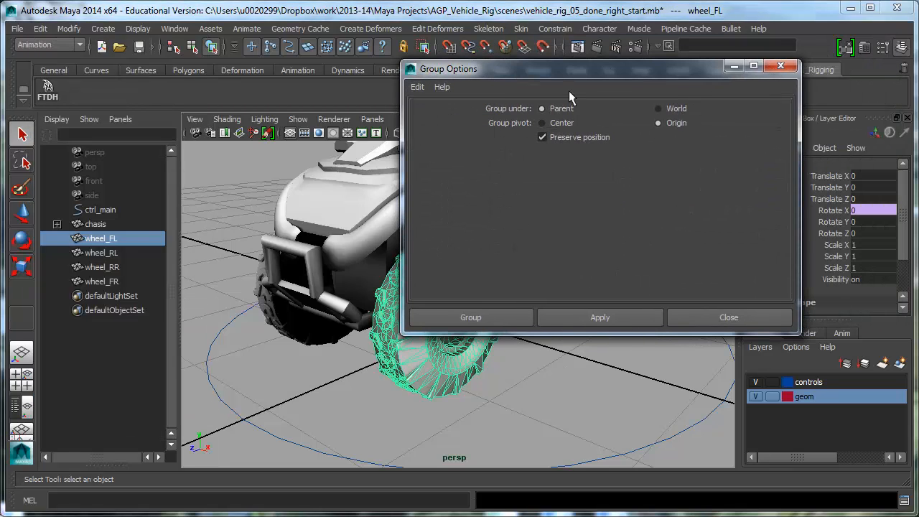
{"action": "left_click", "coordinate": [551, 126]}
{"action": "left_click", "coordinate": [491, 322]}
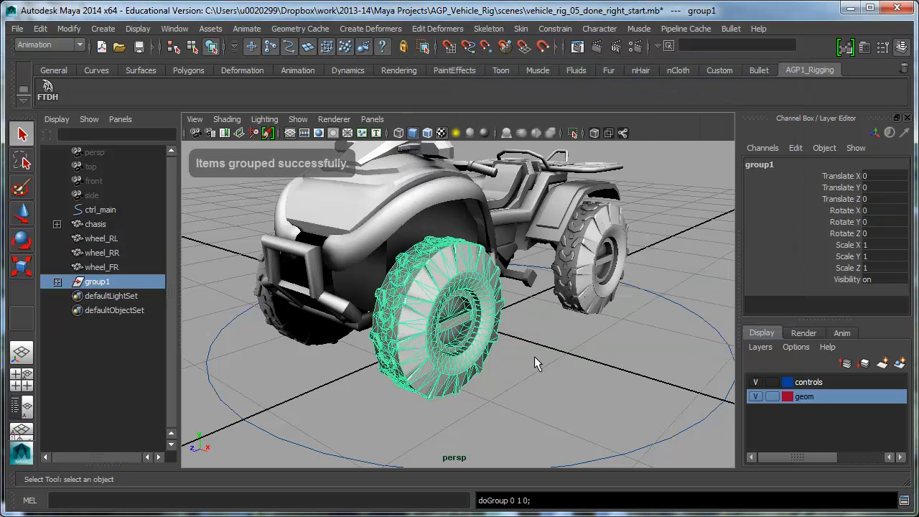
Examine the new wheel group's pivot with the Move tool and expand its hierarchy to compare it with wheel_FL
{"action": "key", "text": "w"}
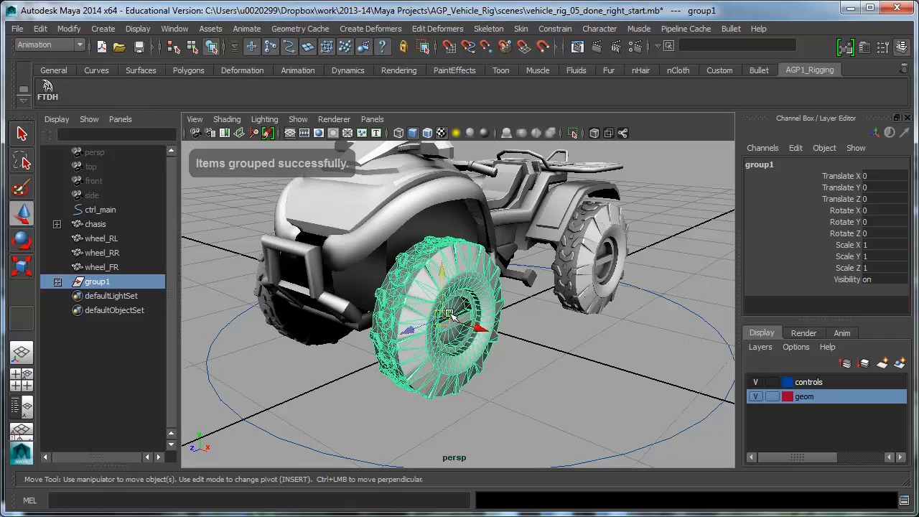
{"action": "left_click_drag", "start_coordinate": [439, 319], "coordinate": [387, 316], "text": "alt"}
{"action": "left_click_drag", "start_coordinate": [518, 319], "coordinate": [433, 317], "text": "alt"}
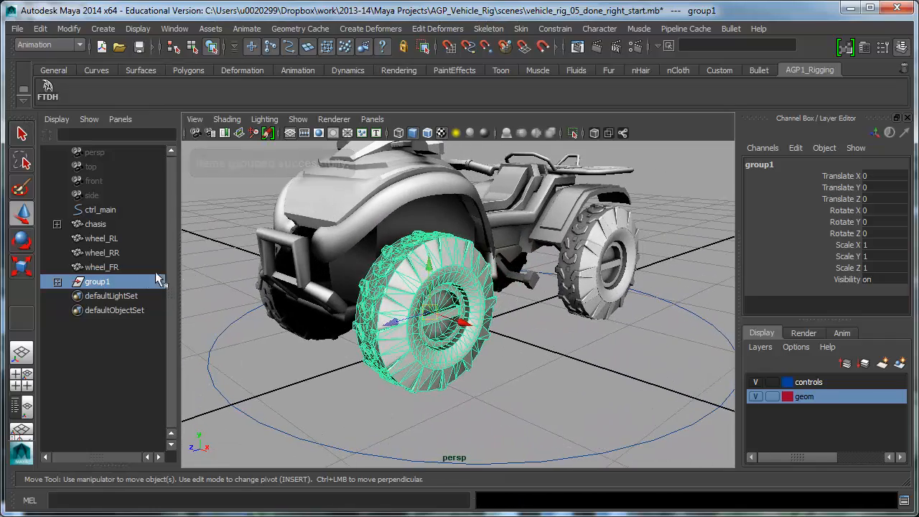
{"action": "left_click", "coordinate": [57, 281]}
{"action": "left_click", "coordinate": [108, 294]}
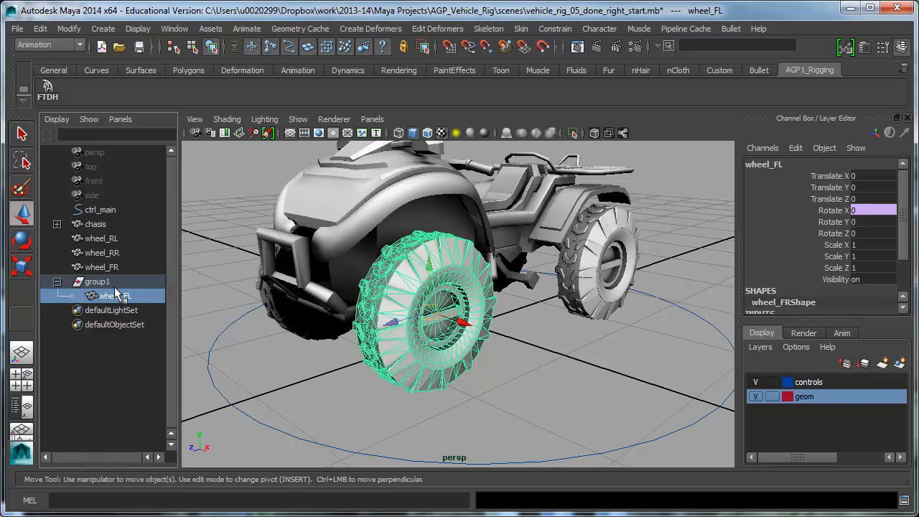
{"action": "left_click", "coordinate": [109, 283]}
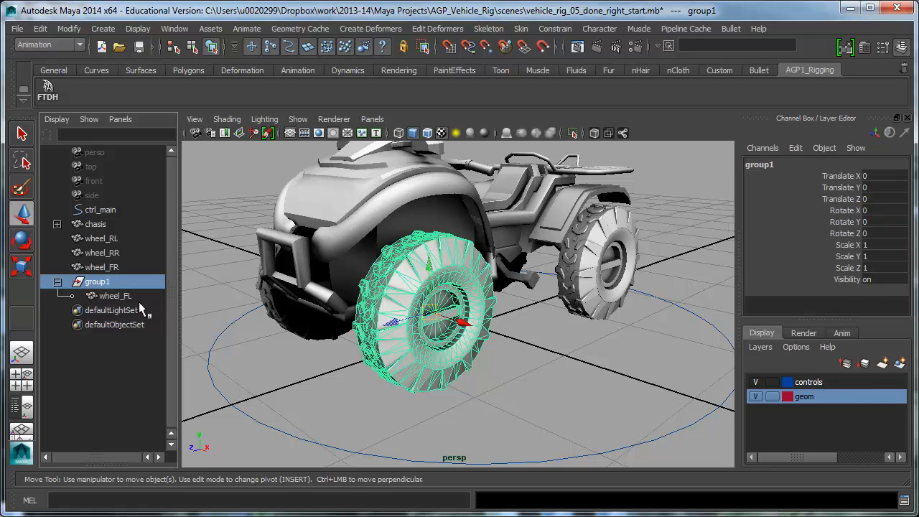
Rename the group containing wheel_FL as grp_wheel_FL and clear the selection
{"action": "double_click", "coordinate": [101, 282]}
{"action": "type", "text": "grp"}
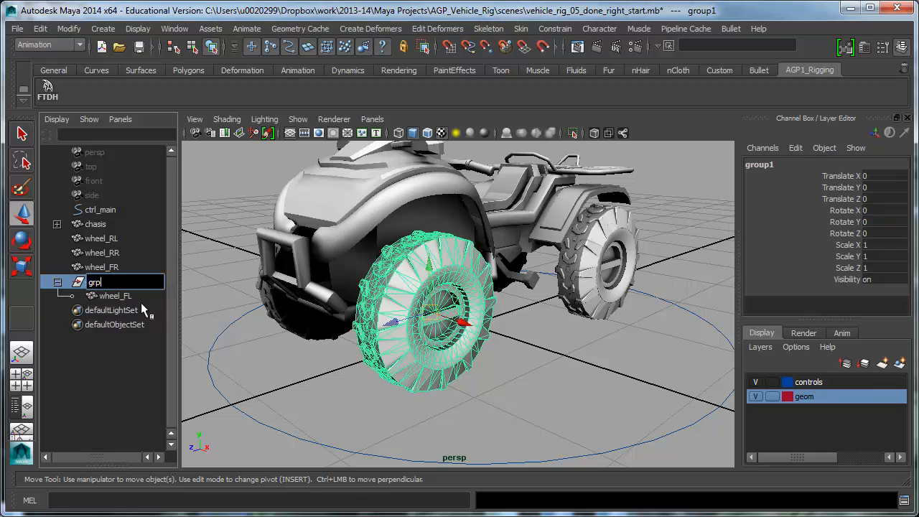
{"action": "type", "text": "_wheel_FL"}
{"action": "key", "text": "Return"}
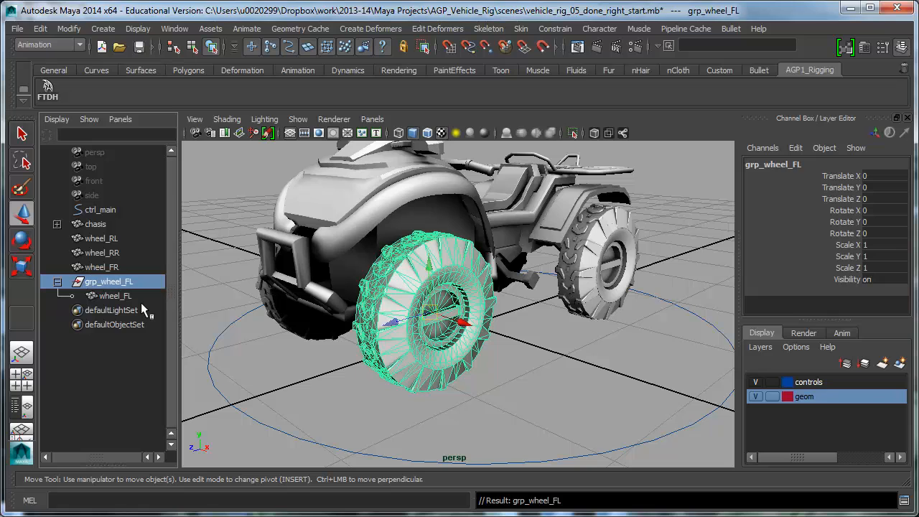
{"action": "left_click", "coordinate": [575, 412]}
{"action": "left_click_drag", "start_coordinate": [575, 412], "coordinate": [559, 412], "text": "alt"}
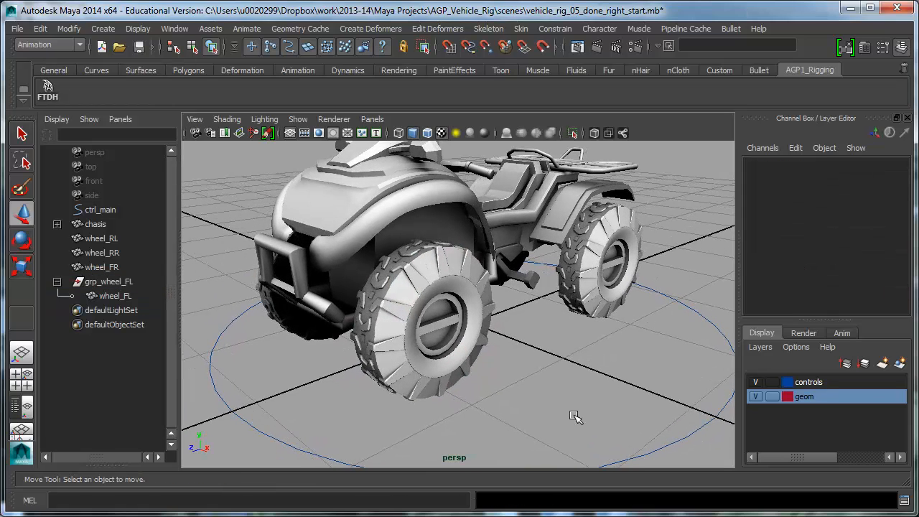
With wheel_FR selected, enter the MEL command "group;" in the Script Editor and store it on the AGP1_Rigging shelf
{"action": "left_click", "coordinate": [108, 268]}
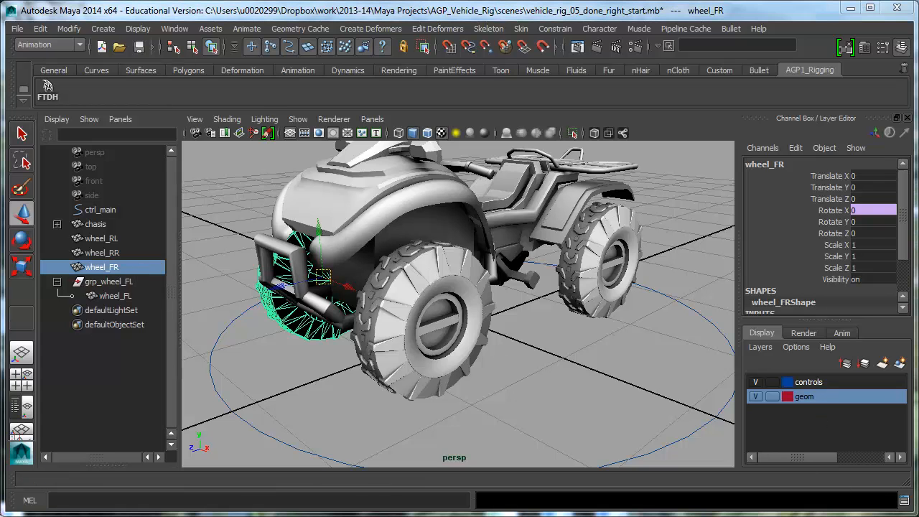
{"action": "left_click_drag", "start_coordinate": [445, 0], "coordinate": [293, 176]}
{"action": "left_click_drag", "start_coordinate": [402, 188], "coordinate": [444, 31]}
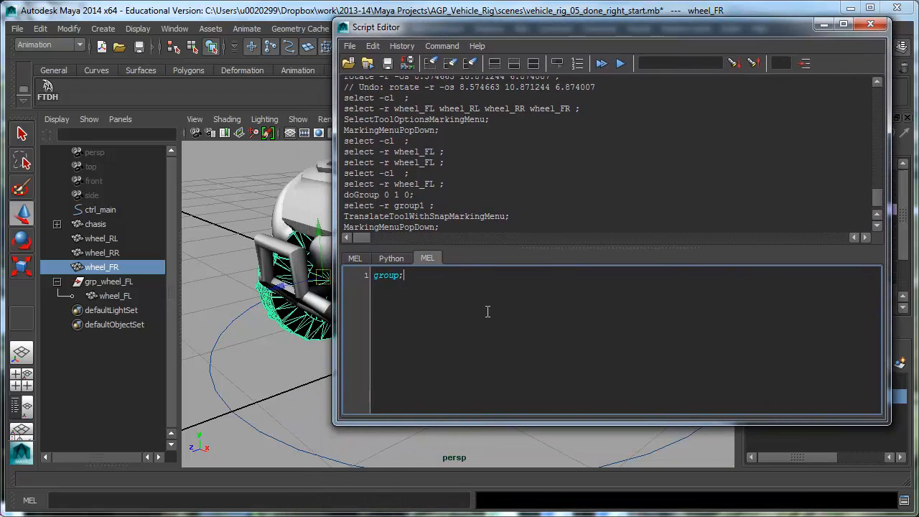
{"action": "scroll", "coordinate": [469, 296], "scroll_direction": "up", "scroll_amount": 3, "text": "ctrl"}
{"action": "key", "text": "ctrl+a"}
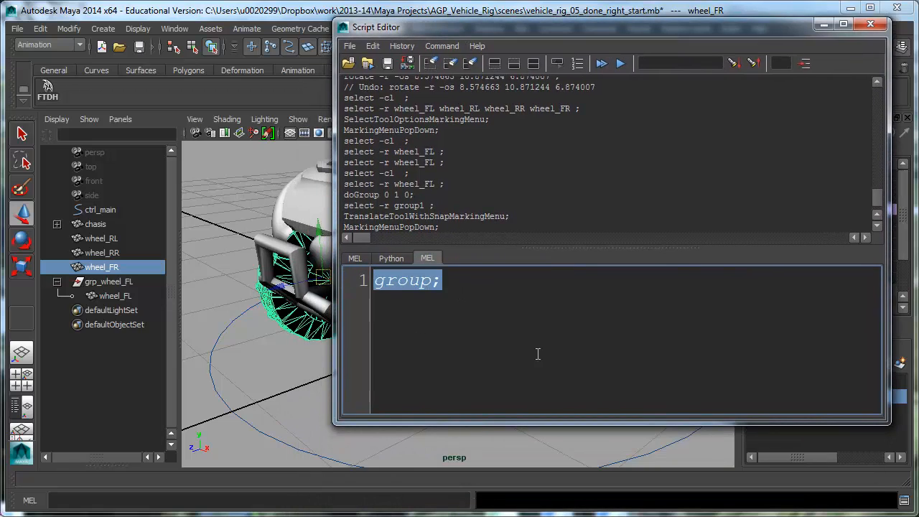
{"action": "left_click", "coordinate": [522, 310]}
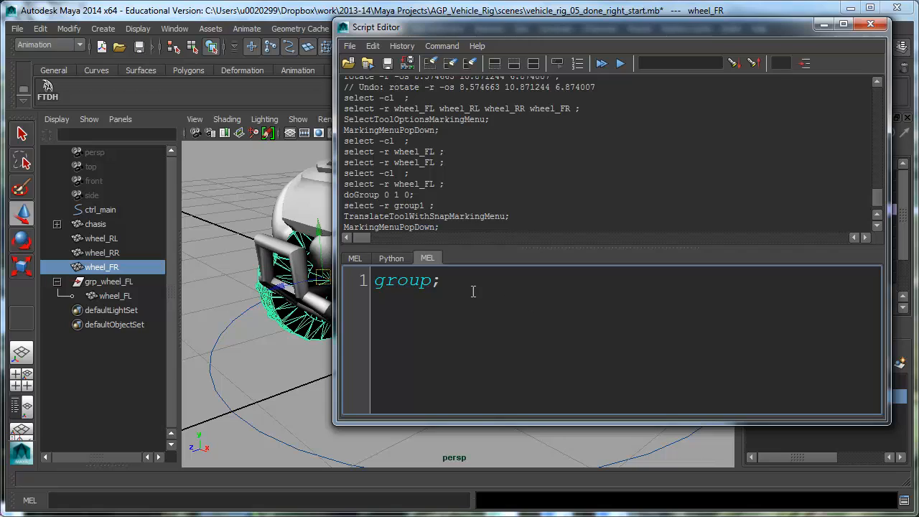
{"action": "key", "text": "ctrl+a"}
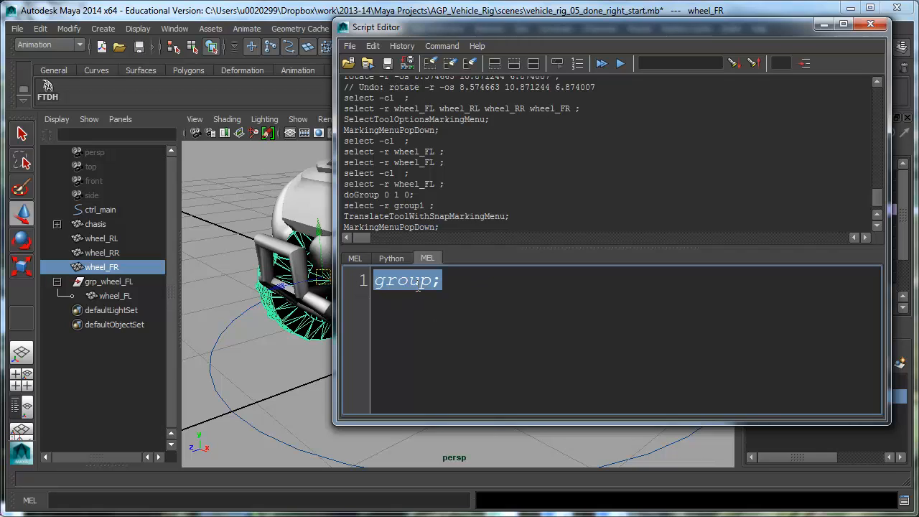
{"action": "middle_click_drag", "start_coordinate": [419, 287], "coordinate": [162, 91]}
{"action": "left_click", "coordinate": [869, 24]}
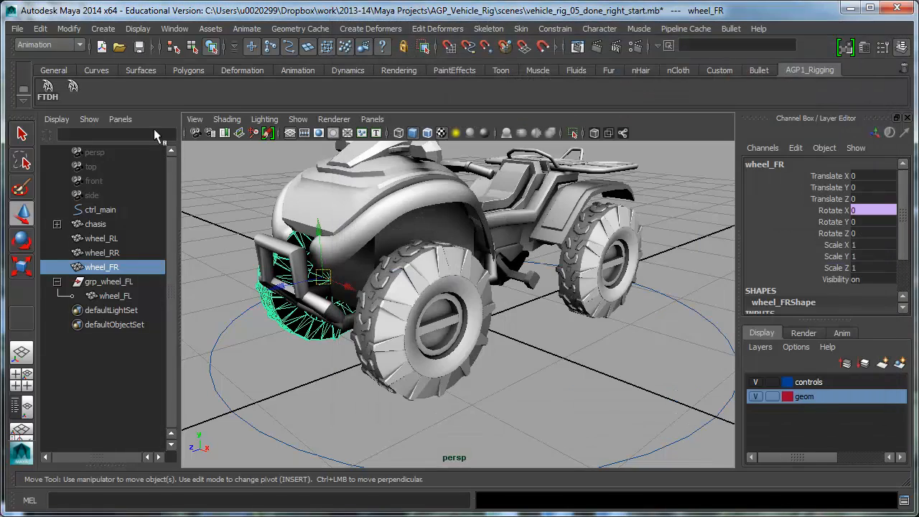
Give the new group command on the AGP1_Rigging shelf the icon label GRP, save all shelves and clear the selection
{"action": "right_click", "coordinate": [83, 91]}
{"action": "left_click", "coordinate": [114, 112]}
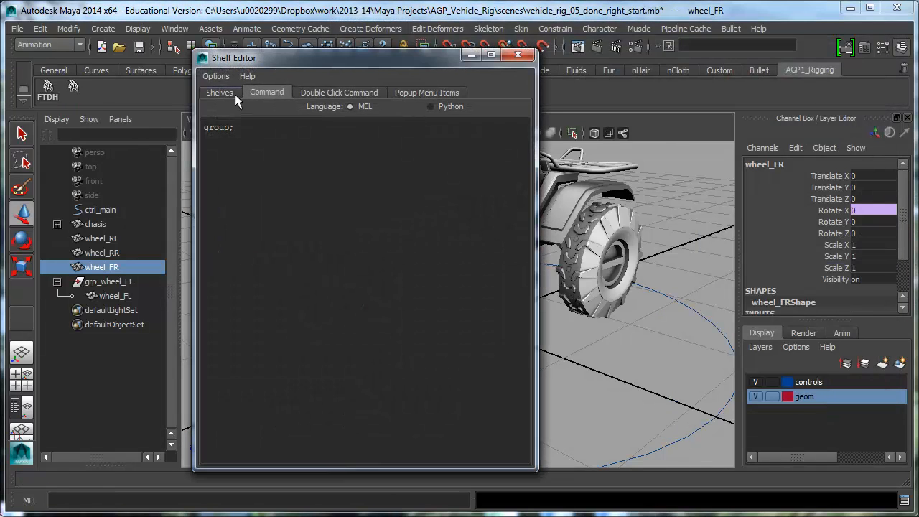
{"action": "left_click", "coordinate": [233, 93]}
{"action": "left_click", "coordinate": [399, 355]}
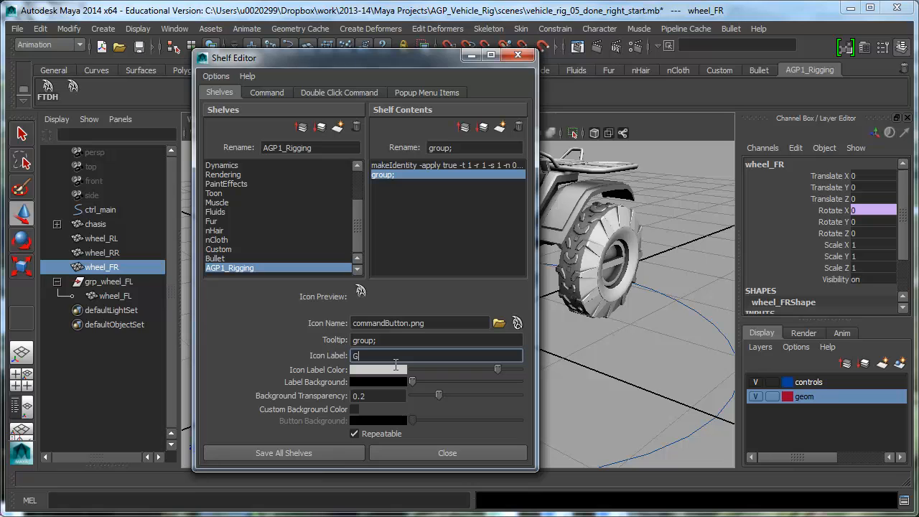
{"action": "left_click", "coordinate": [299, 458]}
{"action": "left_click", "coordinate": [528, 403]}
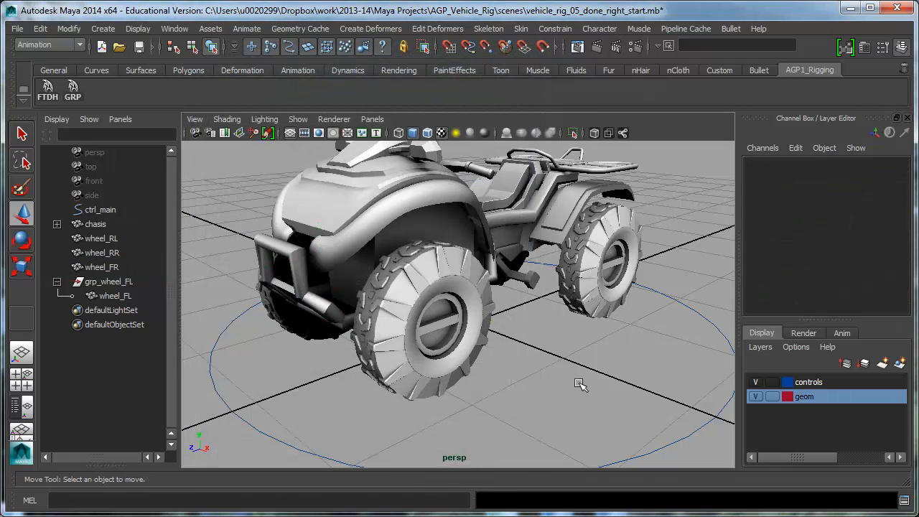
Group wheel_RL by itself with the GRP shelf command
{"action": "left_click_drag", "start_coordinate": [529, 401], "coordinate": [569, 271], "text": "alt"}
{"action": "left_click", "coordinate": [570, 271]}
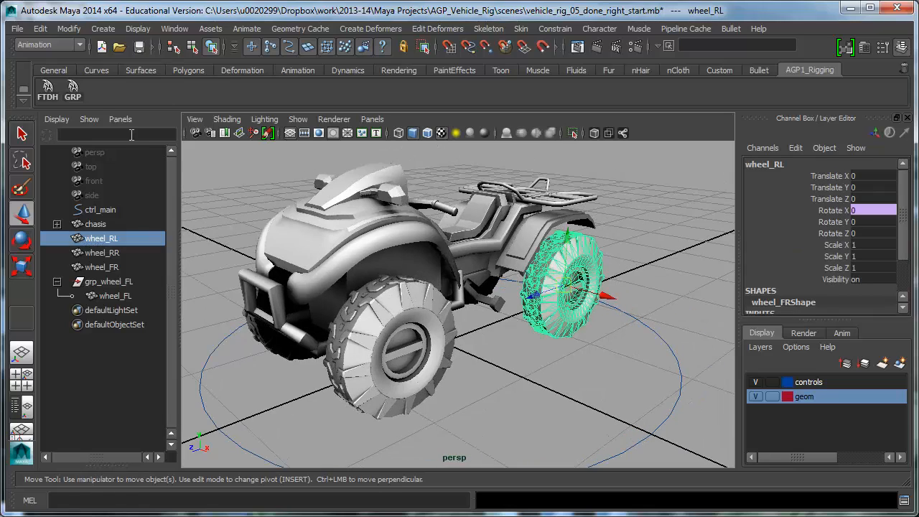
{"action": "left_click", "coordinate": [75, 92]}
{"action": "left_click_drag", "start_coordinate": [323, 252], "coordinate": [393, 365], "text": "alt"}
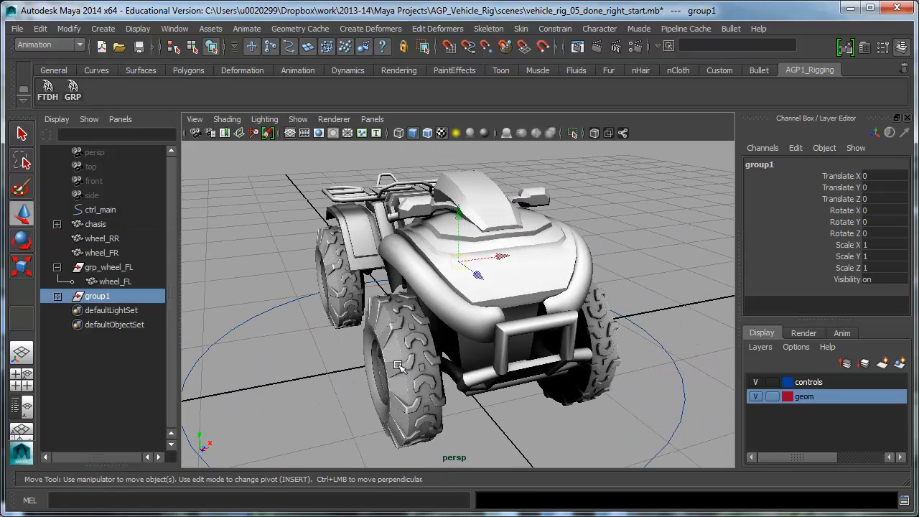
Group wheel_FR and wheel_RR separately and name the unnamed wheel groups grp_wheel_RL, grp_wheel_FR and grp_wheel_RR
{"action": "left_click", "coordinate": [399, 367]}
{"action": "left_click", "coordinate": [78, 100]}
{"action": "left_click", "coordinate": [353, 281]}
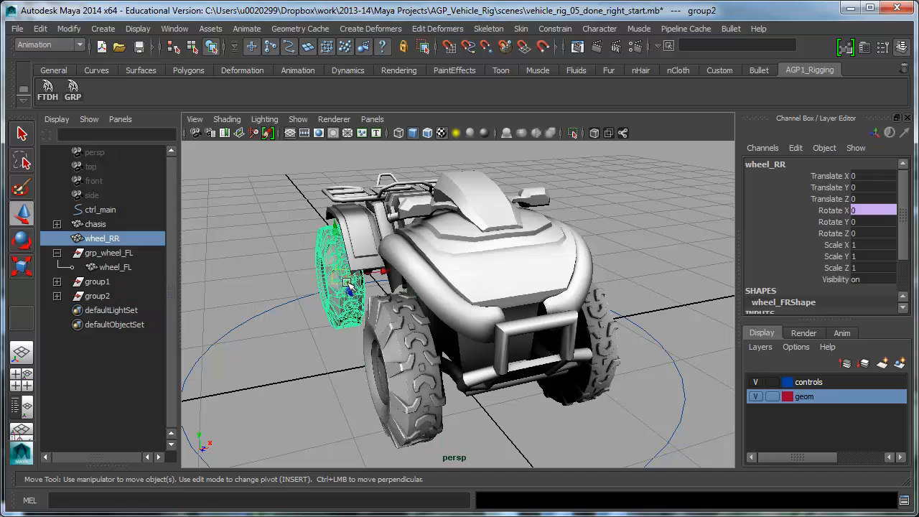
{"action": "key", "text": "ctrl+g"}
{"action": "left_click_drag", "start_coordinate": [550, 357], "coordinate": [437, 356], "text": "alt"}
{"action": "left_click", "coordinate": [117, 269]}
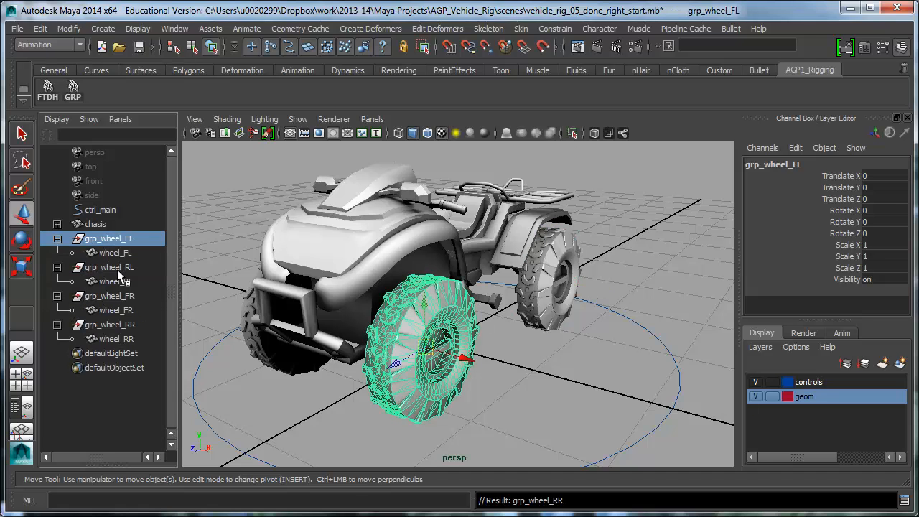
Examine the wheel groups, their child wheels and ctrl_main by selecting them individually around the quad bike
{"action": "left_click", "coordinate": [112, 270]}
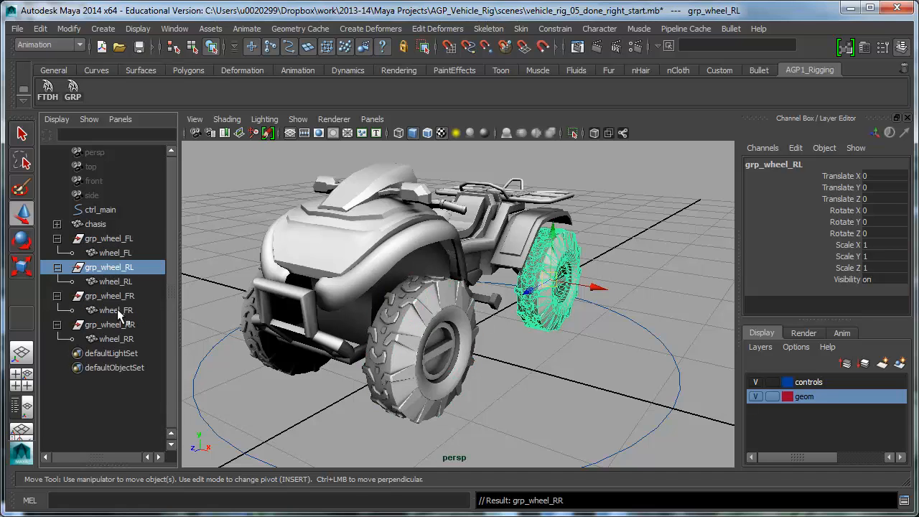
{"action": "left_click", "coordinate": [115, 242]}
{"action": "left_click", "coordinate": [116, 282]}
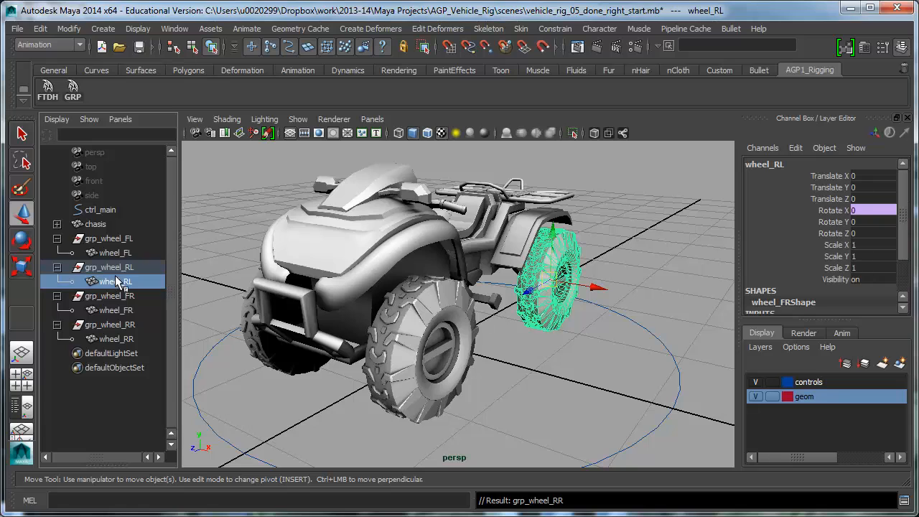
{"action": "left_click", "coordinate": [115, 268]}
{"action": "left_click", "coordinate": [115, 324]}
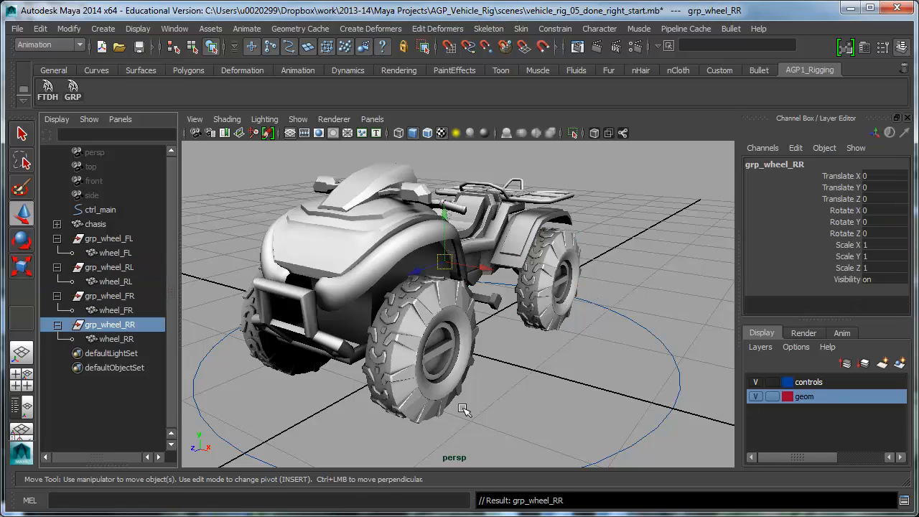
{"action": "left_click_drag", "start_coordinate": [580, 415], "coordinate": [549, 406], "text": "alt"}
{"action": "right_click_drag", "start_coordinate": [549, 406], "coordinate": [521, 376], "text": "alt"}
{"action": "middle_click_drag", "start_coordinate": [521, 375], "coordinate": [526, 357], "text": "alt"}
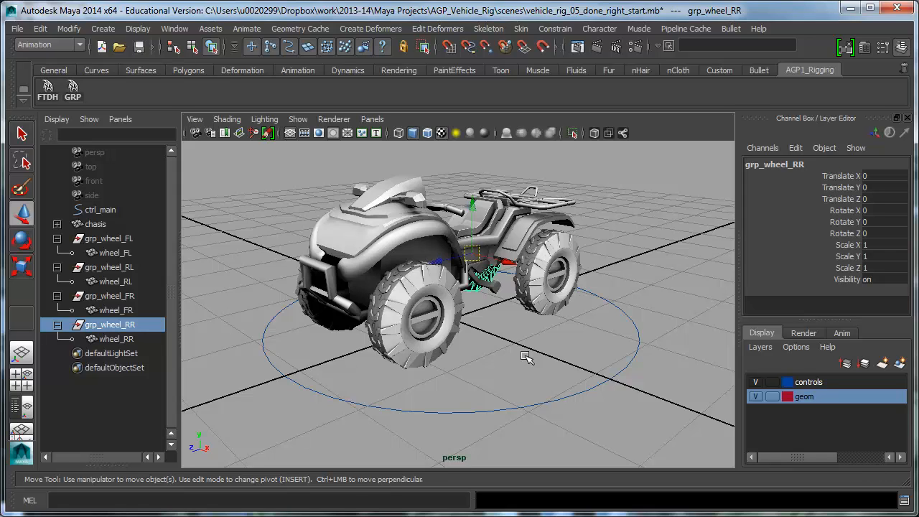
{"action": "left_click", "coordinate": [380, 400]}
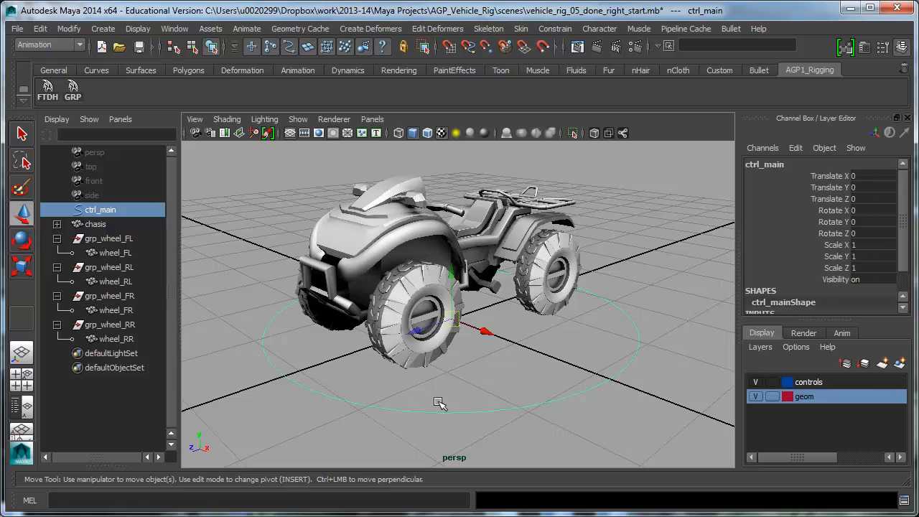
{"action": "left_click_drag", "start_coordinate": [440, 403], "coordinate": [434, 406], "text": "alt"}
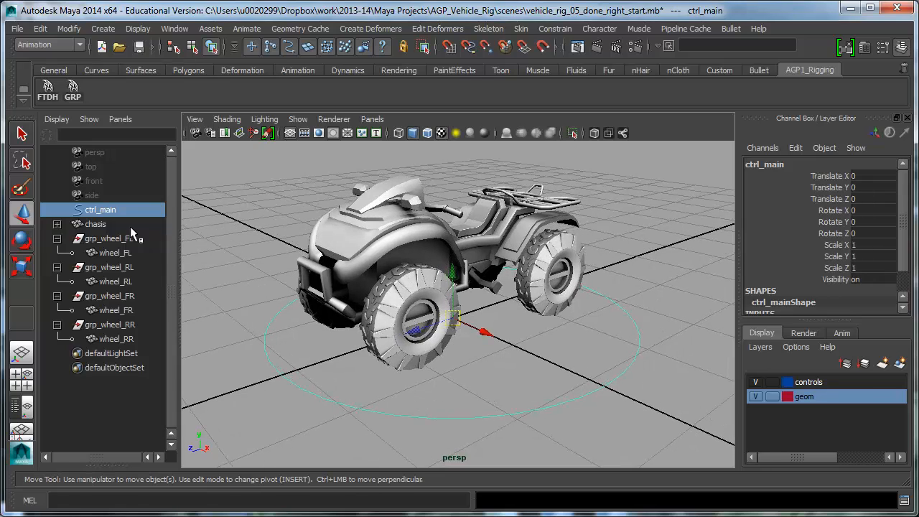
{"action": "left_click", "coordinate": [107, 237]}
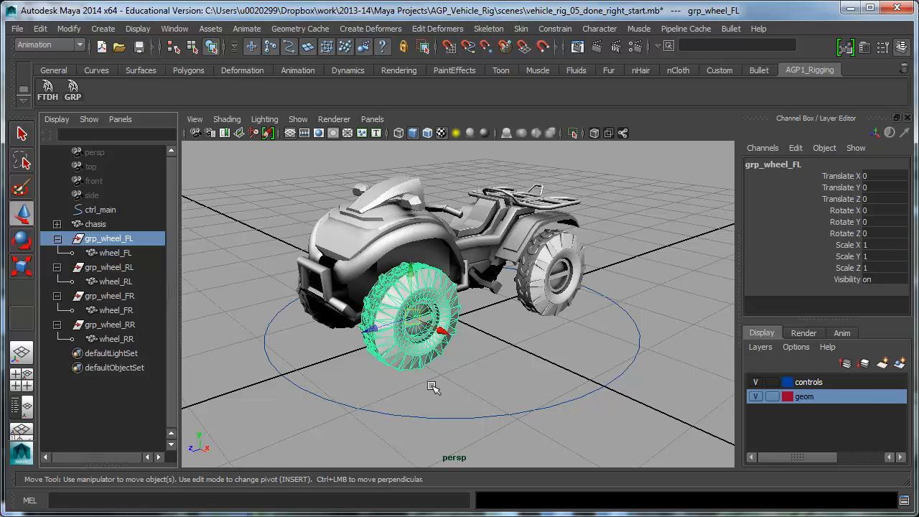
{"action": "left_click", "coordinate": [112, 250]}
{"action": "left_click", "coordinate": [111, 243]}
Orient-constrain grp_wheel_FL to ctrl_main with the constraint options reset to their defaults, and widen the Outliner
{"action": "left_click_drag", "start_coordinate": [369, 386], "coordinate": [344, 448]}
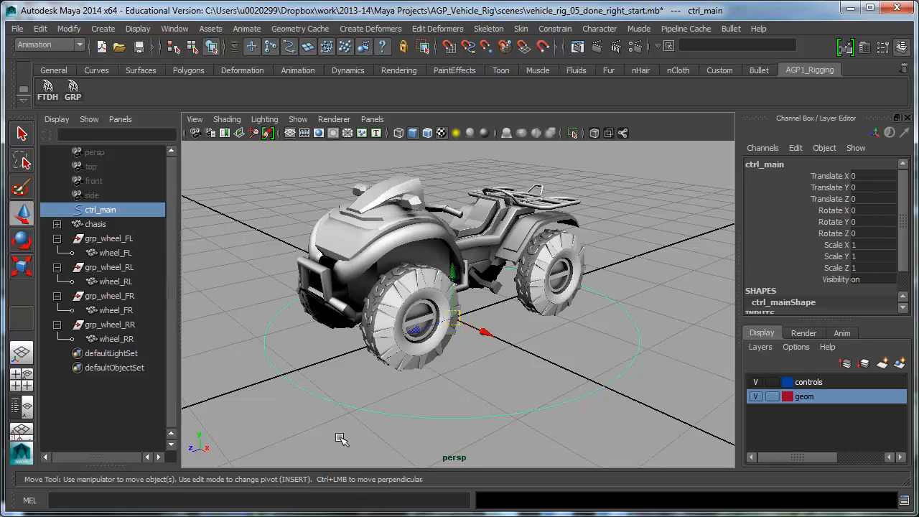
{"action": "left_click", "coordinate": [117, 238], "text": "ctrl"}
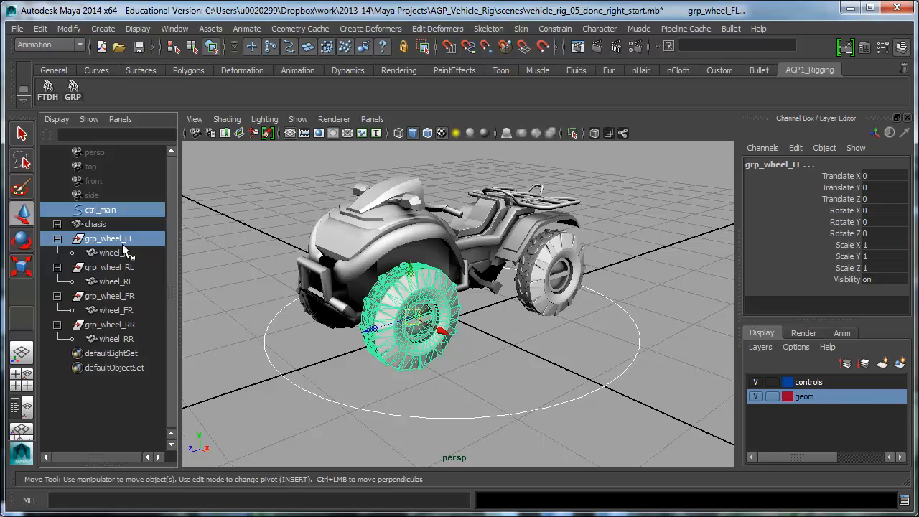
{"action": "left_click", "coordinate": [567, 30]}
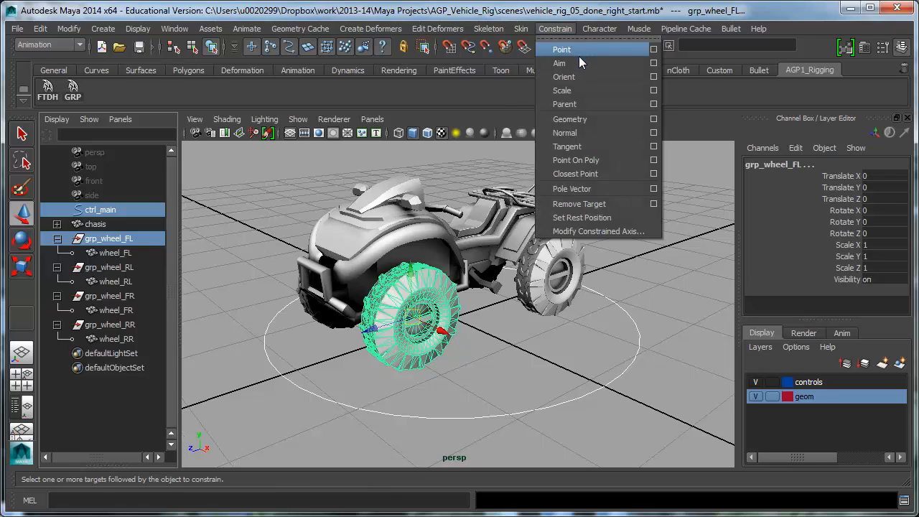
{"action": "left_click", "coordinate": [654, 77]}
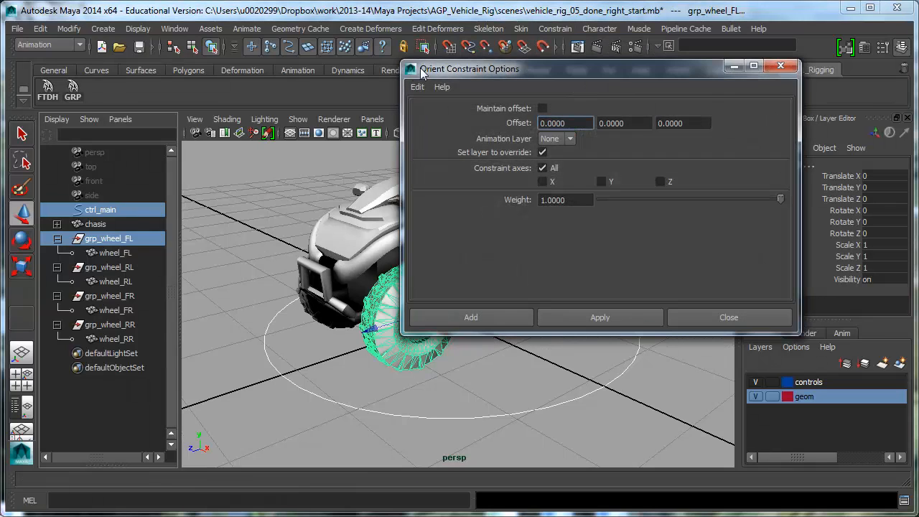
{"action": "left_click", "coordinate": [416, 86]}
{"action": "left_click", "coordinate": [450, 114]}
{"action": "left_click_drag", "start_coordinate": [586, 69], "coordinate": [696, 43]}
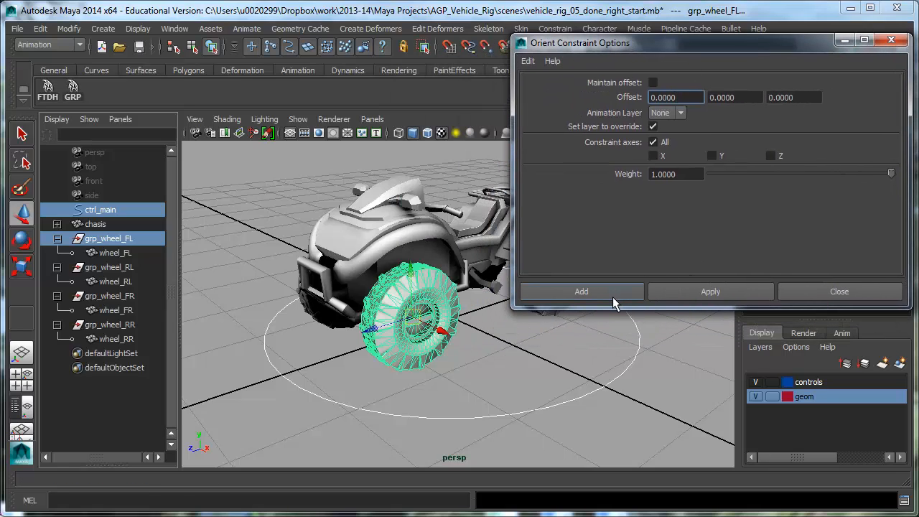
{"action": "left_click", "coordinate": [682, 296]}
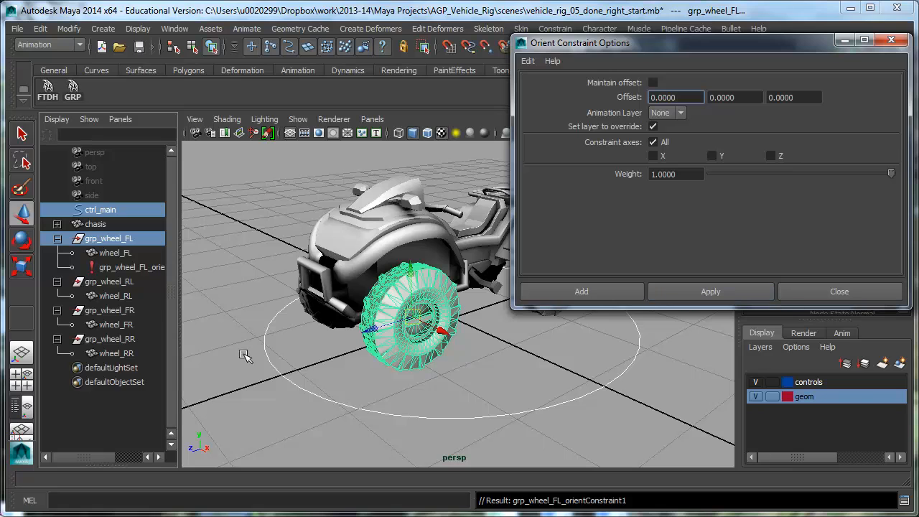
{"action": "left_click_drag", "start_coordinate": [175, 269], "coordinate": [251, 269]}
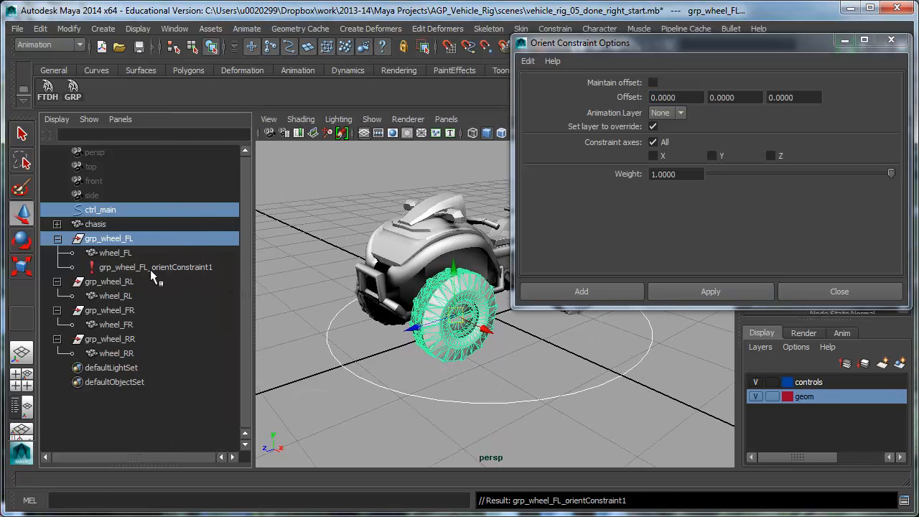
Orient-constrain grp_wheel_RL and grp_wheel_FR individually to ctrl_main with the same default settings
{"action": "left_click", "coordinate": [111, 211]}
{"action": "left_click", "coordinate": [109, 281], "text": "ctrl"}
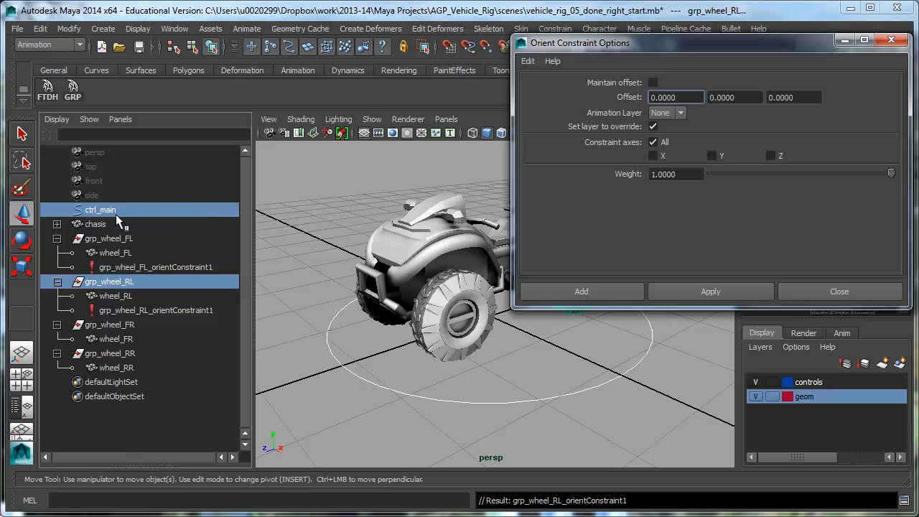
{"action": "left_click", "coordinate": [119, 281], "text": "ctrl"}
{"action": "left_click", "coordinate": [128, 325], "text": "ctrl"}
{"action": "left_click", "coordinate": [705, 293]}
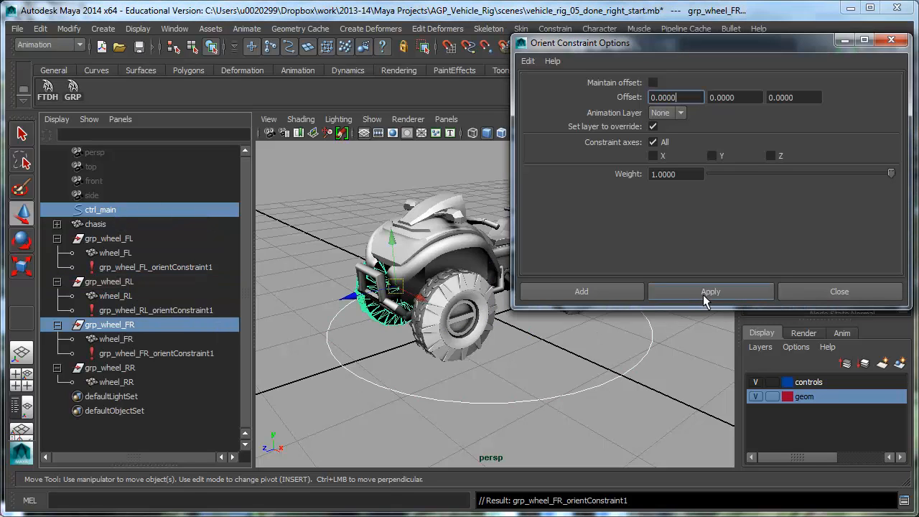
Orient-constrain grp_wheel_RR to ctrl_main with the default settings and dismiss the constraint options
{"action": "left_click", "coordinate": [108, 210]}
{"action": "left_click", "coordinate": [136, 366], "text": "ctrl"}
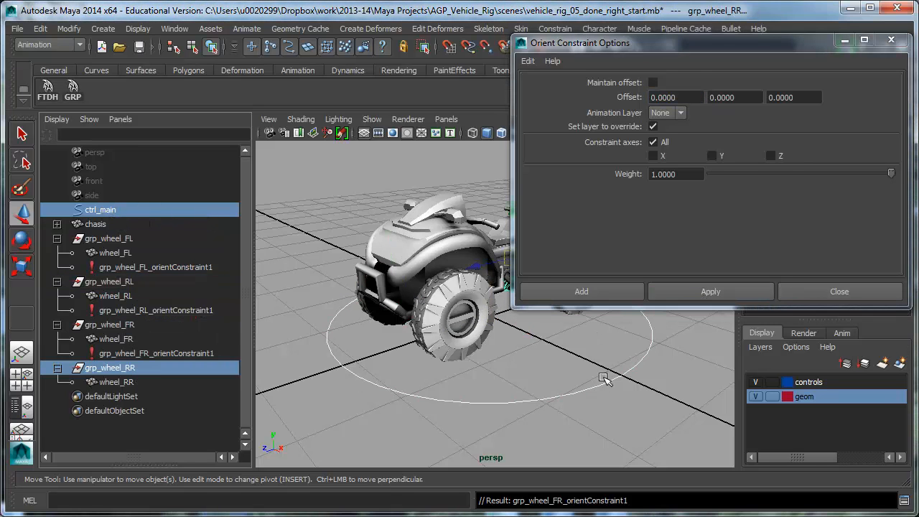
{"action": "left_click", "coordinate": [725, 299]}
{"action": "left_click_drag", "start_coordinate": [774, 42], "coordinate": [918, 70]}
{"action": "left_click", "coordinate": [918, 71]}
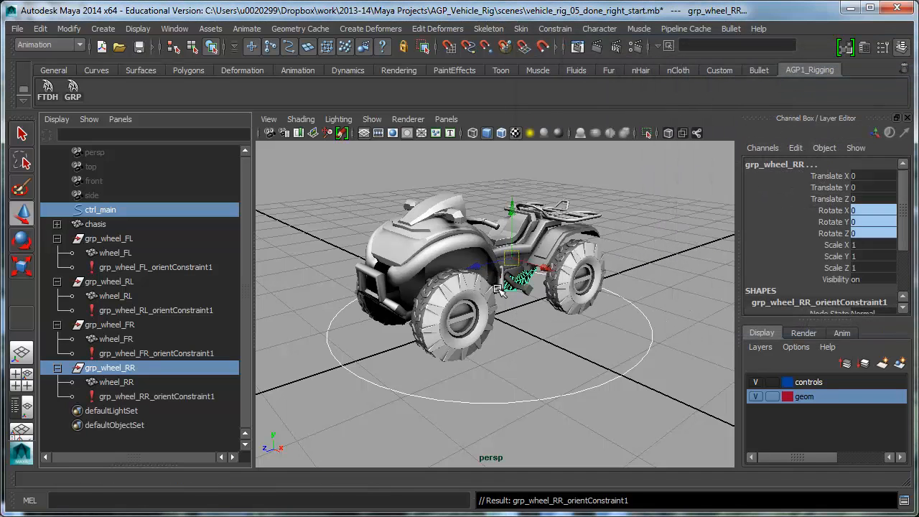
Rotate ctrl_main to test the wheel groups' orient constraints, undo the rotation and clear the selection
{"action": "left_click", "coordinate": [361, 340]}
{"action": "left_click", "coordinate": [476, 402]}
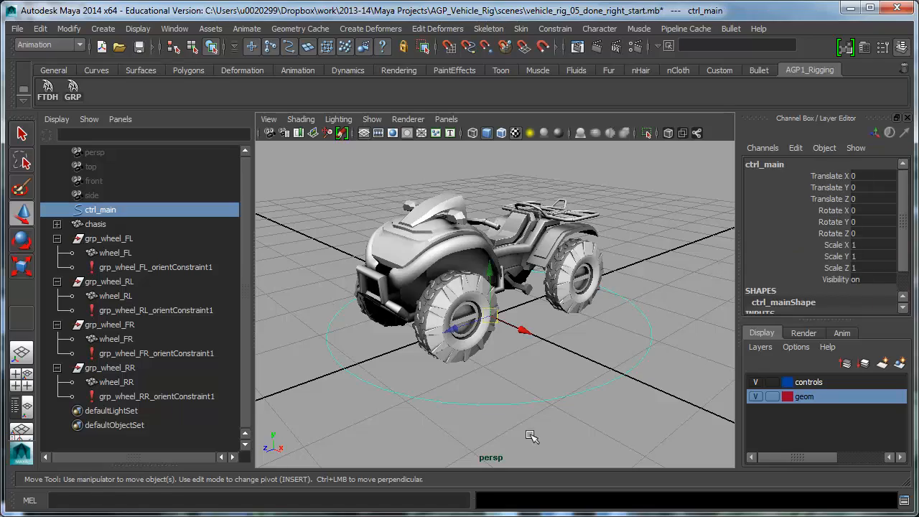
{"action": "key", "text": "e"}
{"action": "left_click_drag", "start_coordinate": [508, 349], "coordinate": [487, 332]}
{"action": "key", "text": "ctrl+z"}
{"action": "left_click", "coordinate": [624, 368]}
Select ctrl_main followed by wheel_FL and open the Point constraint options
{"action": "right_click_drag", "start_coordinate": [528, 380], "coordinate": [571, 373], "text": "alt"}
{"action": "middle_click_drag", "start_coordinate": [572, 354], "coordinate": [580, 337], "text": "alt"}
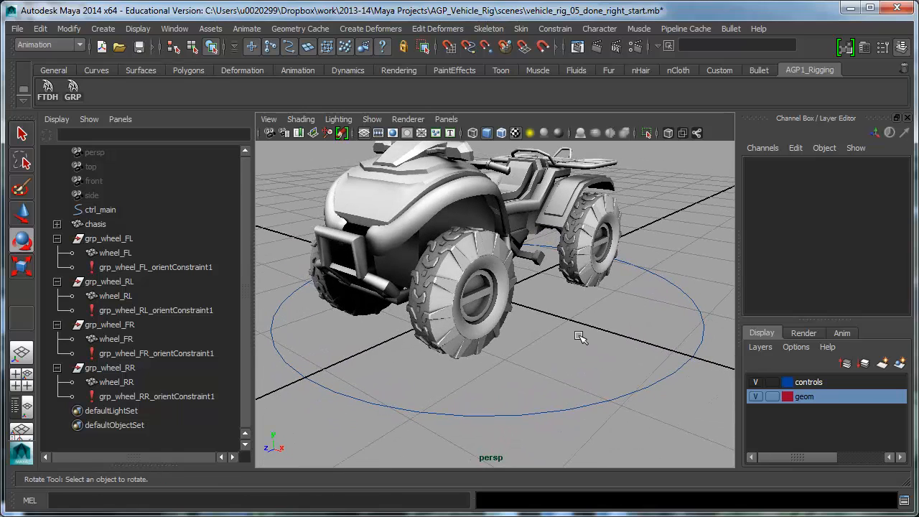
{"action": "left_click", "coordinate": [459, 273]}
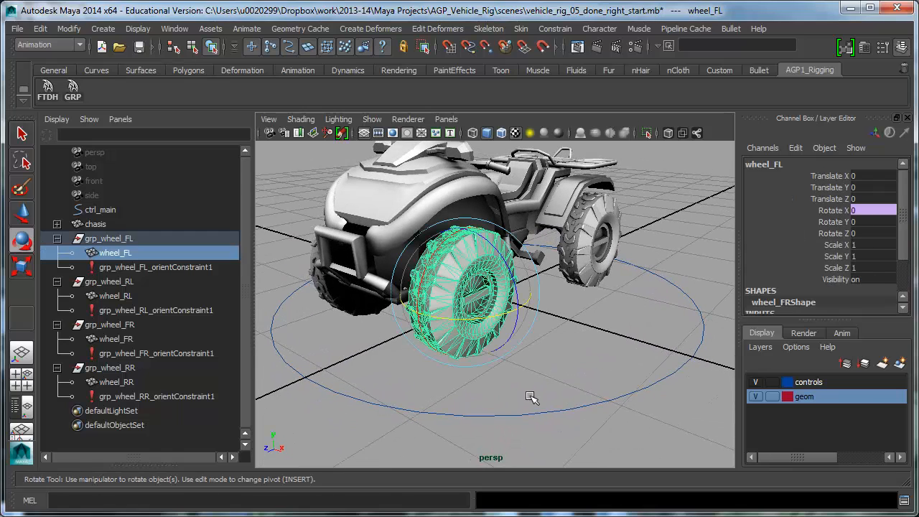
{"action": "left_click", "coordinate": [418, 412]}
{"action": "left_click_drag", "start_coordinate": [417, 388], "coordinate": [394, 436]}
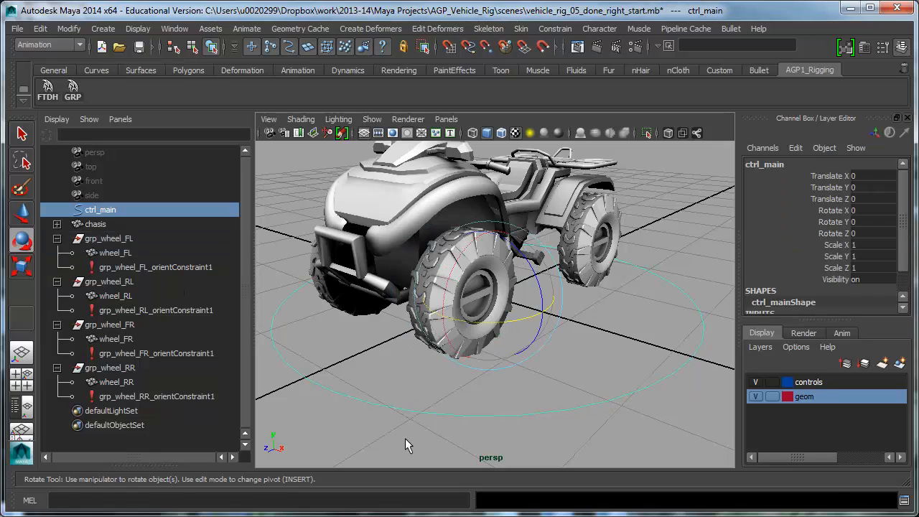
{"action": "key", "text": "q"}
{"action": "left_click", "coordinate": [124, 256], "text": "ctrl"}
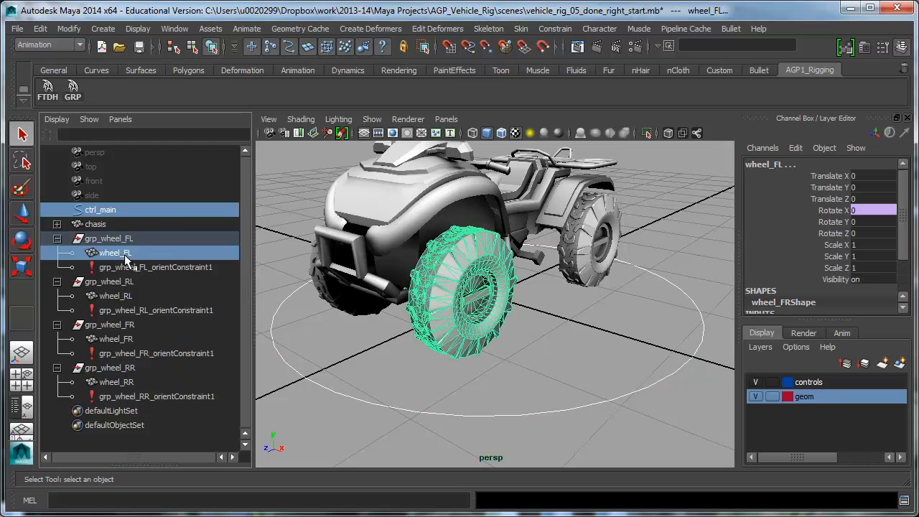
{"action": "left_click", "coordinate": [565, 34]}
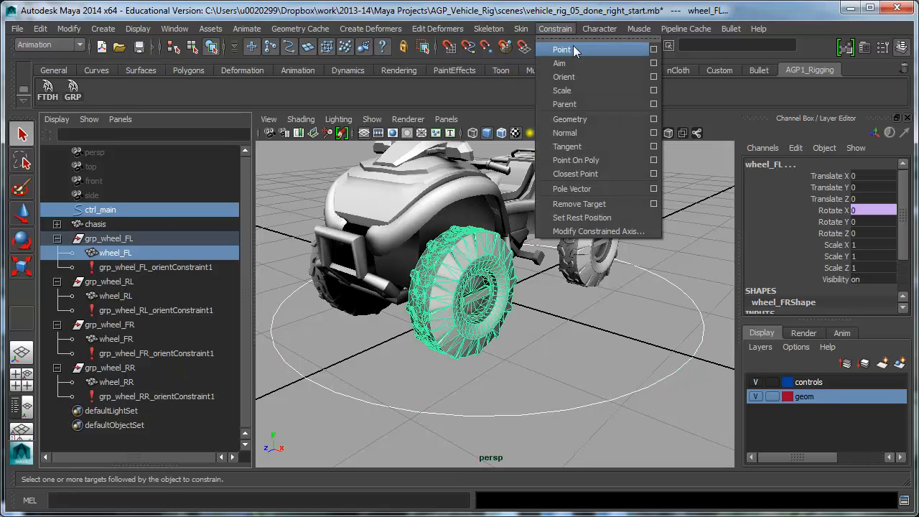
{"action": "left_click", "coordinate": [653, 50]}
Reset the Point constraint options, enable Maintain offset and constrain wheel_FL to ctrl_main
{"action": "left_click_drag", "start_coordinate": [732, 75], "coordinate": [424, 74]}
{"action": "left_click", "coordinate": [388, 90]}
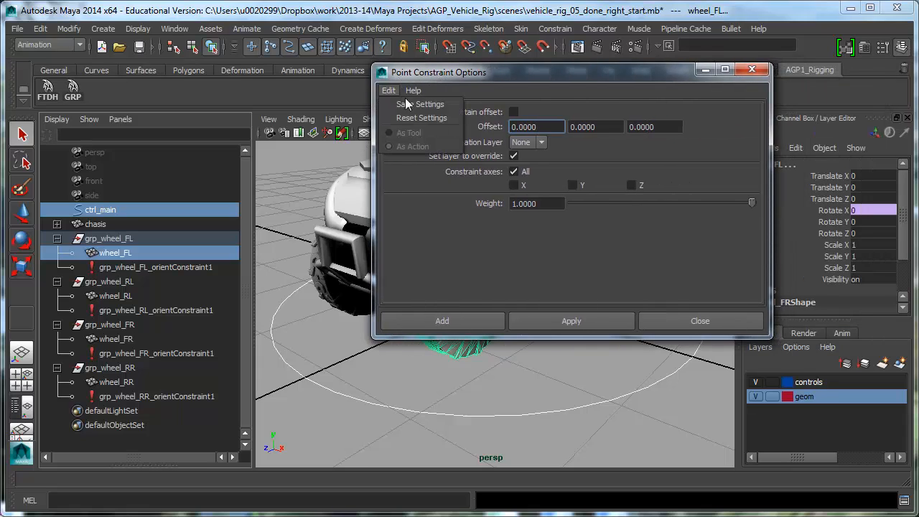
{"action": "left_click", "coordinate": [419, 117]}
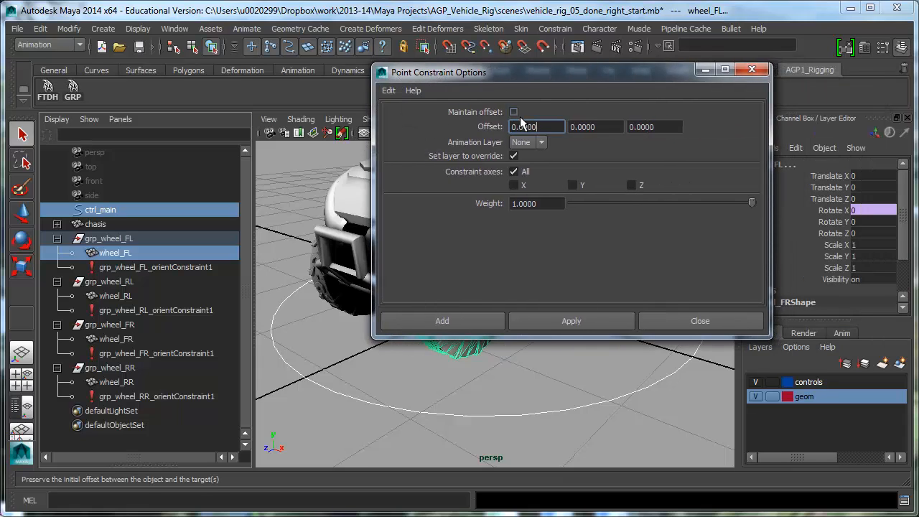
{"action": "left_click", "coordinate": [514, 112]}
{"action": "left_click_drag", "start_coordinate": [558, 75], "coordinate": [683, 62]}
{"action": "left_click", "coordinate": [629, 318]}
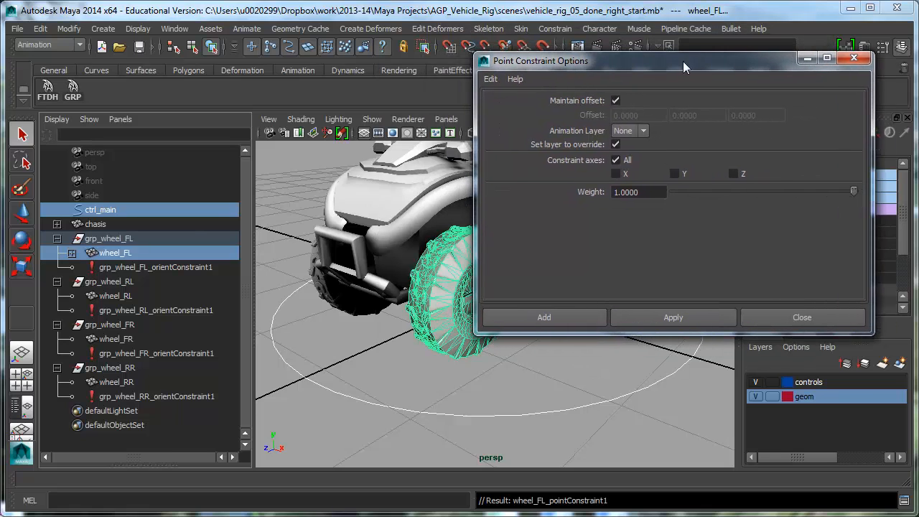
Point-constrain wheel_RL and wheel_FR individually to ctrl_main with Maintain offset enabled
{"action": "left_click", "coordinate": [119, 210]}
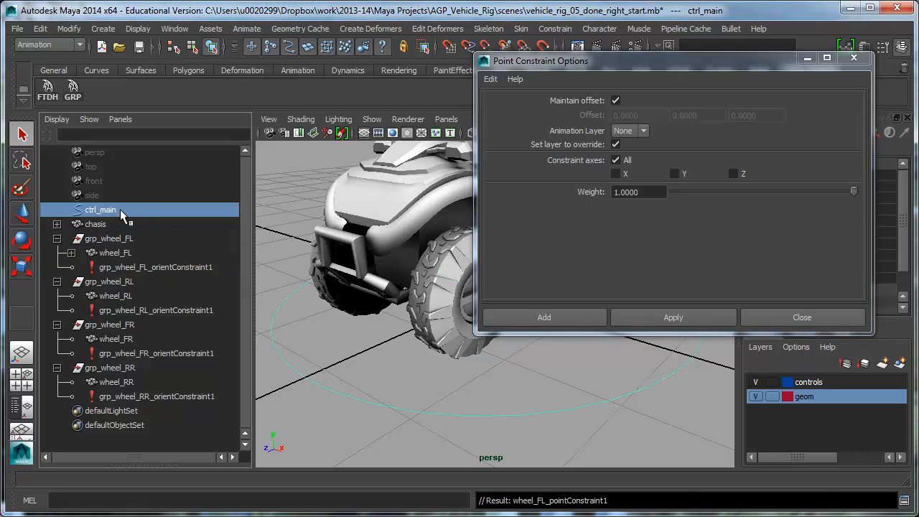
{"action": "left_click", "coordinate": [116, 297], "text": "ctrl"}
{"action": "left_click", "coordinate": [657, 325]}
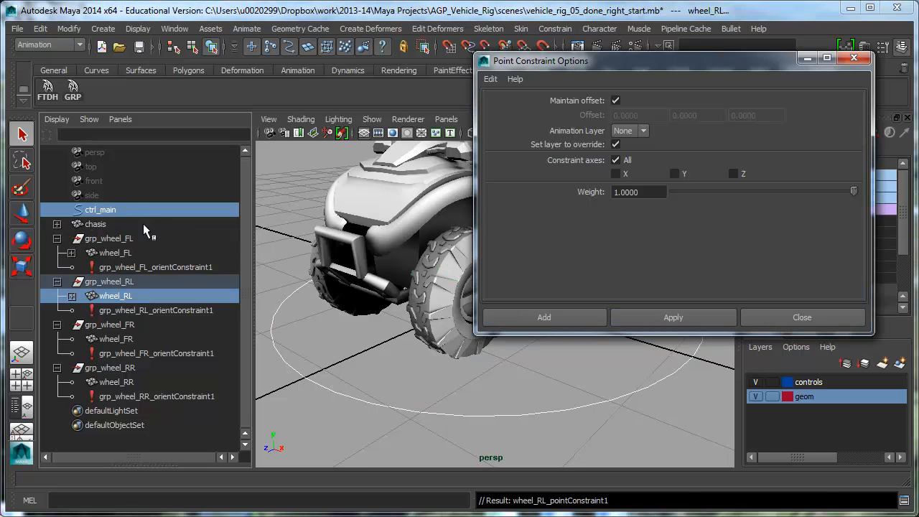
{"action": "left_click", "coordinate": [118, 211]}
{"action": "left_click", "coordinate": [116, 339], "text": "ctrl"}
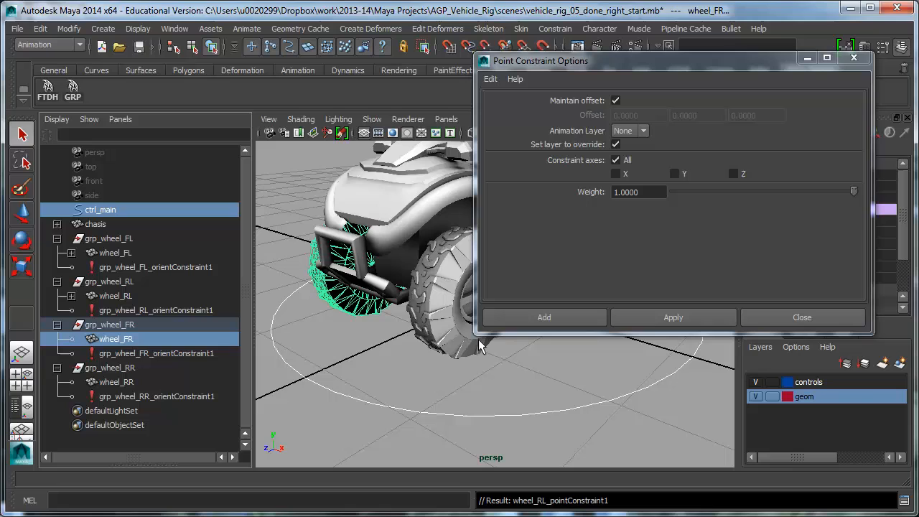
{"action": "left_click", "coordinate": [650, 325]}
Point-constrain wheel_RR to ctrl_main with Maintain offset enabled, and expand wheel_FL's hierarchy after closing the options
{"action": "left_click", "coordinate": [117, 210]}
{"action": "left_click", "coordinate": [122, 382], "text": "ctrl"}
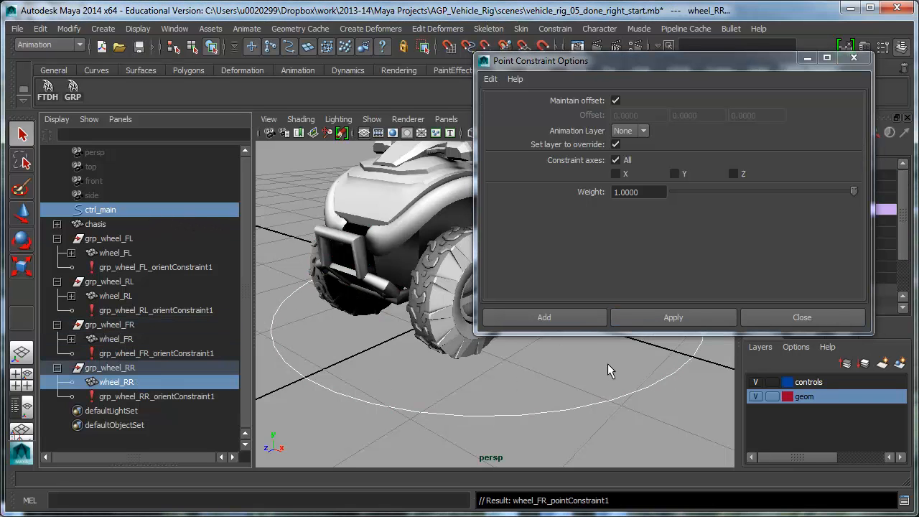
{"action": "left_click", "coordinate": [673, 322]}
{"action": "left_click", "coordinate": [864, 57]}
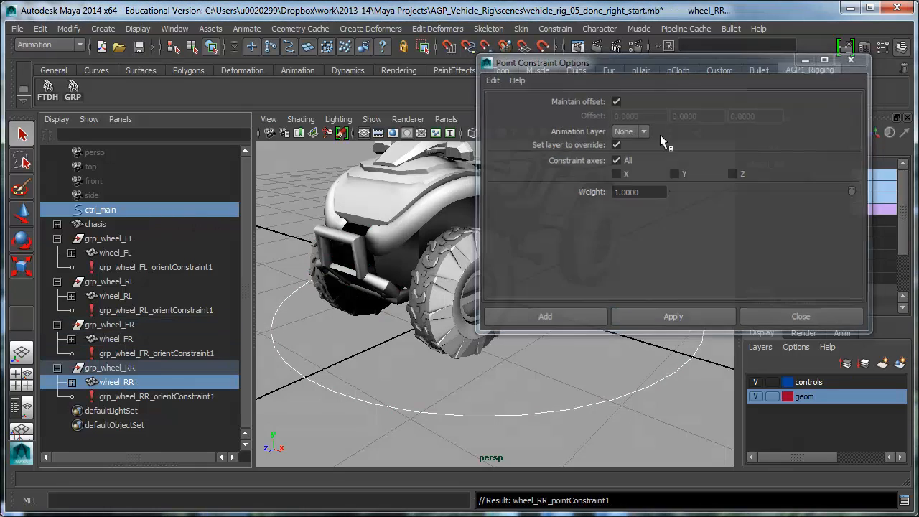
{"action": "left_click", "coordinate": [71, 253]}
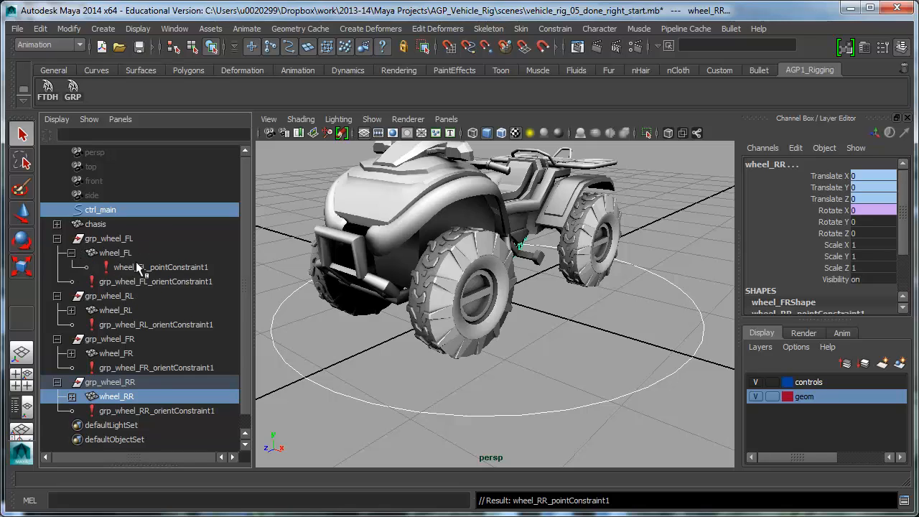
Examine the channels of wheel_FL, its point constraint and its parent group grp_wheel_FL
{"action": "left_click", "coordinate": [125, 254]}
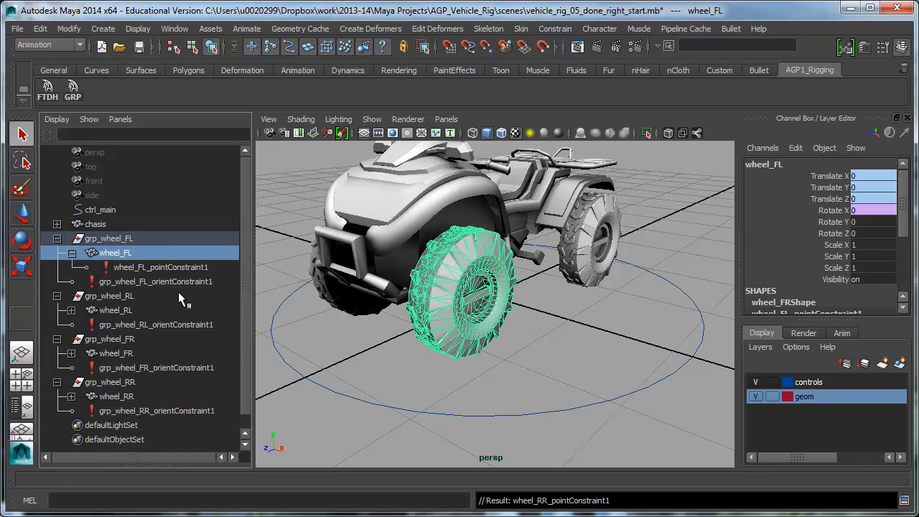
{"action": "left_click", "coordinate": [143, 267]}
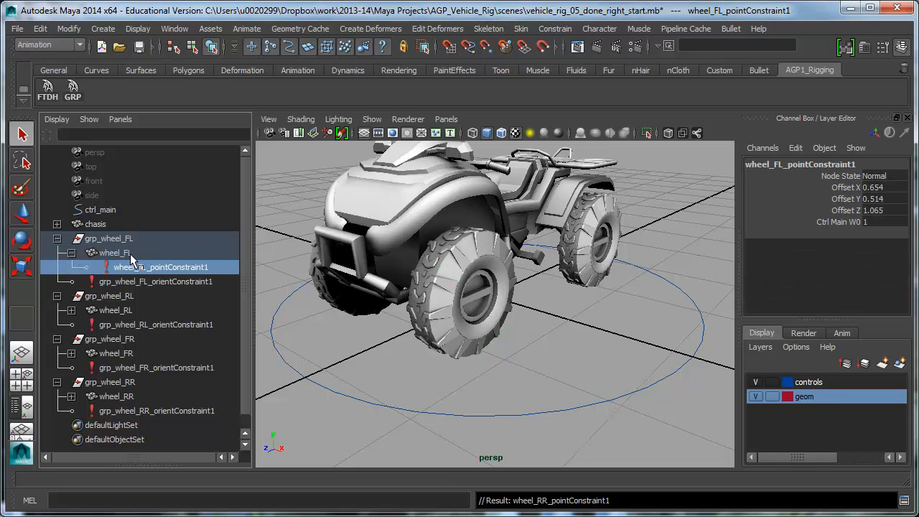
{"action": "left_click", "coordinate": [109, 238]}
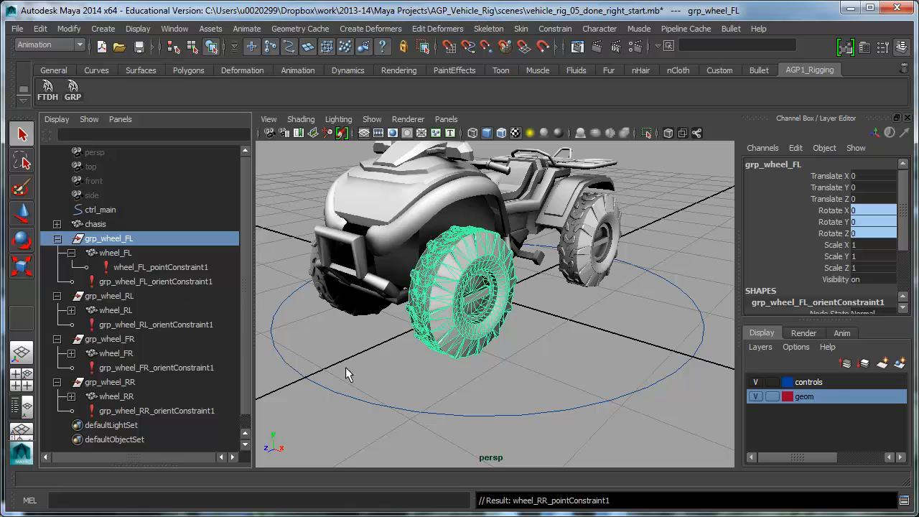
{"action": "left_click", "coordinate": [130, 254]}
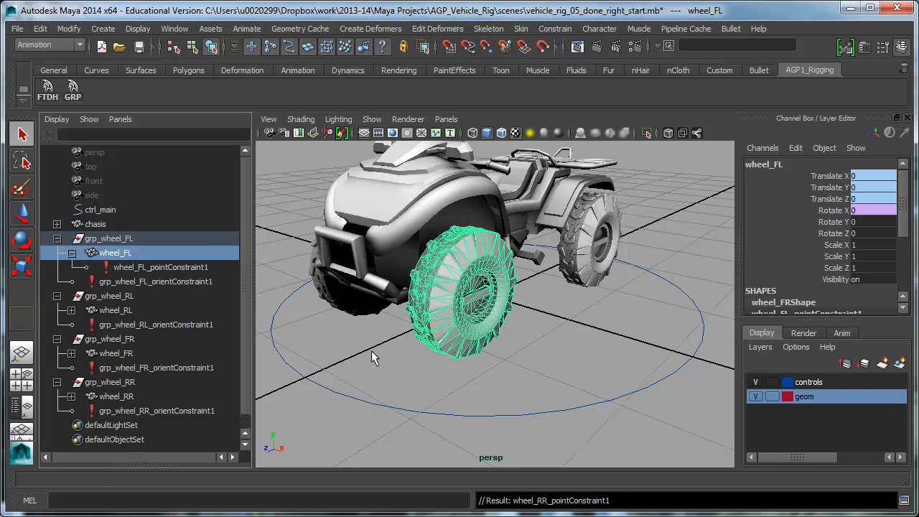
{"action": "left_click_drag", "start_coordinate": [371, 350], "coordinate": [376, 318], "text": "alt"}
{"action": "left_click", "coordinate": [132, 242]}
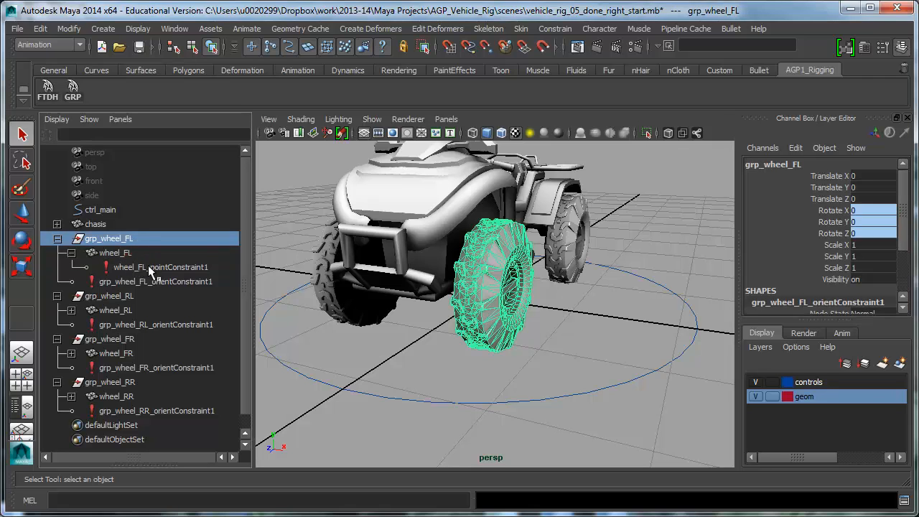
Select ctrl_main, try rotating it freely and undo the rotation
{"action": "left_click_drag", "start_coordinate": [456, 349], "coordinate": [410, 368], "text": "alt"}
{"action": "right_click_drag", "start_coordinate": [596, 372], "coordinate": [561, 347], "text": "alt"}
{"action": "left_click", "coordinate": [491, 364]}
{"action": "left_click_drag", "start_coordinate": [491, 364], "coordinate": [534, 389]}
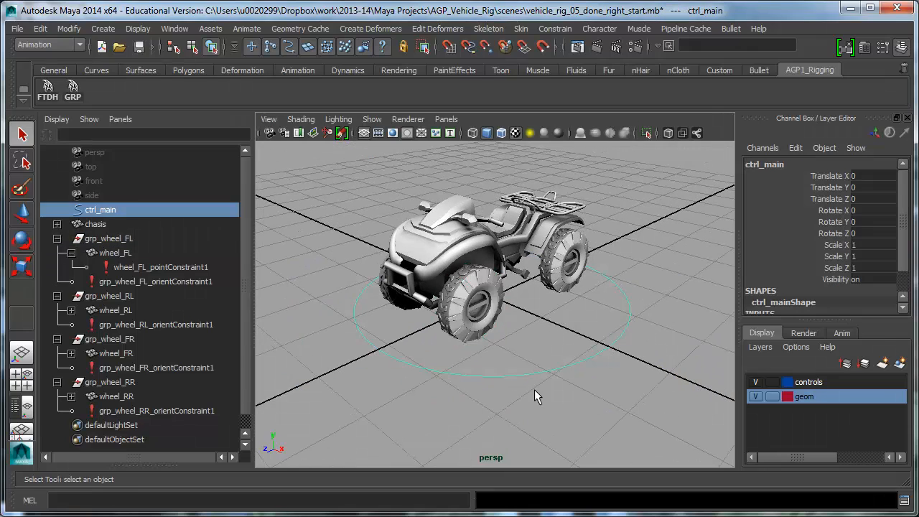
{"action": "key", "text": "e"}
{"action": "mouse_move", "coordinate": [475, 392]}
{"action": "left_mouse_down", "text": "alt"}
{"action": "mouse_move", "coordinate": [485, 404]}
{"action": "mouse_move", "coordinate": [465, 403]}
{"action": "left_mouse_up", "text": "alt"}
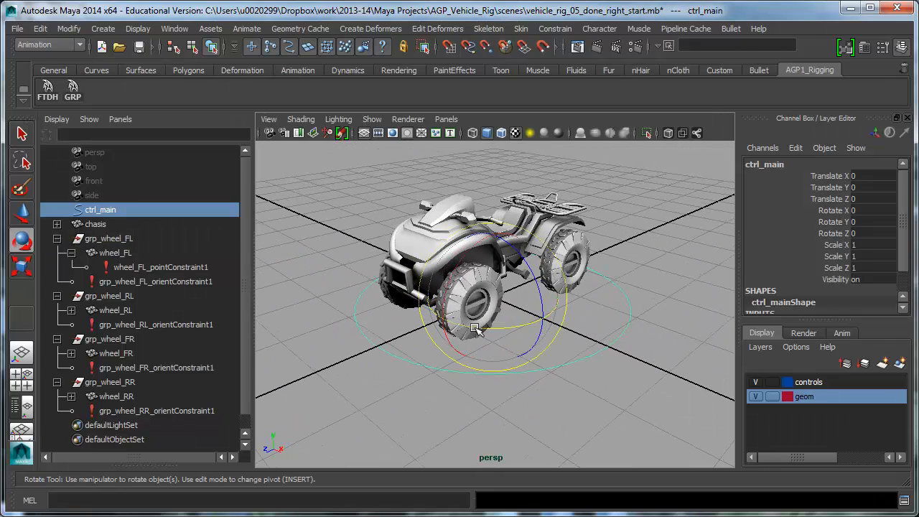
{"action": "mouse_move", "coordinate": [482, 325]}
{"action": "left_mouse_down"}
{"action": "mouse_move", "coordinate": [512, 300]}
{"action": "mouse_move", "coordinate": [474, 327]}
{"action": "left_mouse_up"}
{"action": "key", "text": "ctrl+z"}
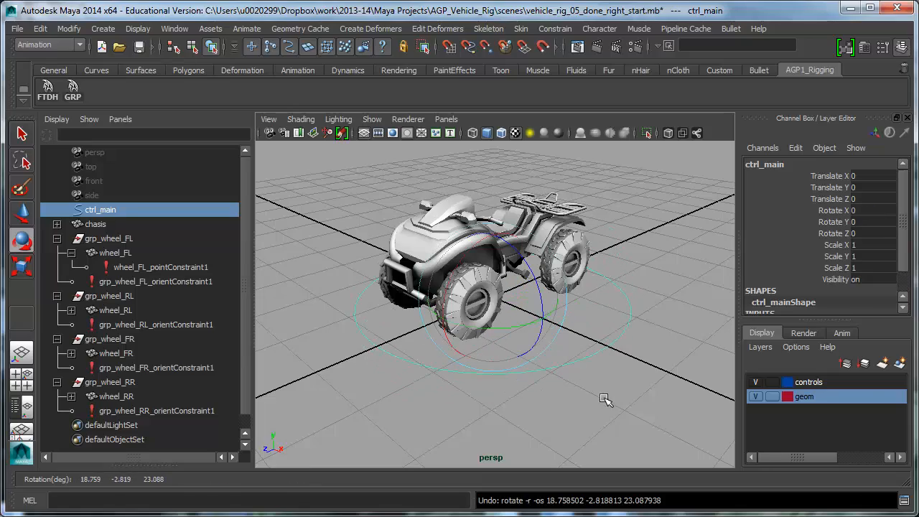
Try moving ctrl_main with the Move tool and undo the move
{"action": "left_click_drag", "start_coordinate": [603, 399], "coordinate": [591, 404], "text": "alt"}
{"action": "key", "text": "w"}
{"action": "left_click_drag", "start_coordinate": [461, 318], "coordinate": [434, 344]}
{"action": "key", "text": "ctrl+z"}
{"action": "left_click_drag", "start_coordinate": [567, 408], "coordinate": [577, 405], "text": "alt"}
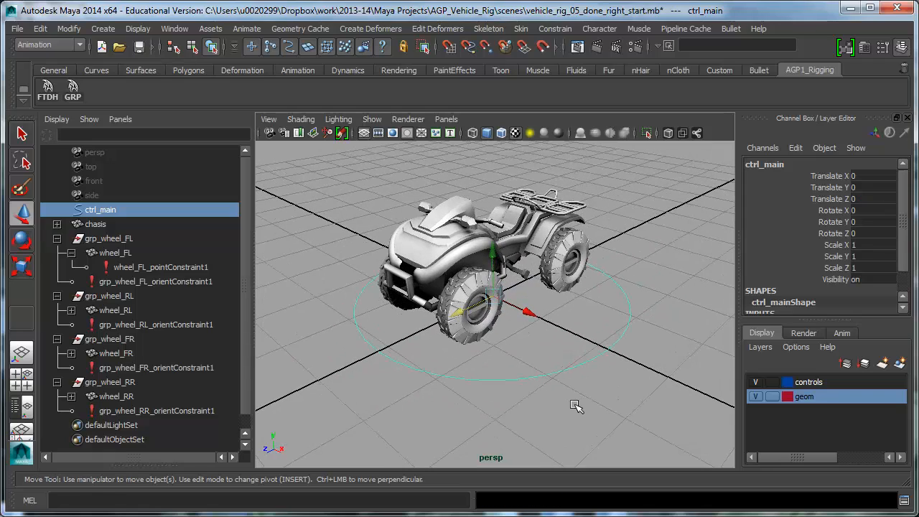
Rotate ctrl_main about 85 degrees around Y, try moving it from there and undo that move
{"action": "key", "text": "e"}
{"action": "left_click_drag", "start_coordinate": [504, 336], "coordinate": [624, 280]}
{"action": "key", "text": "w"}
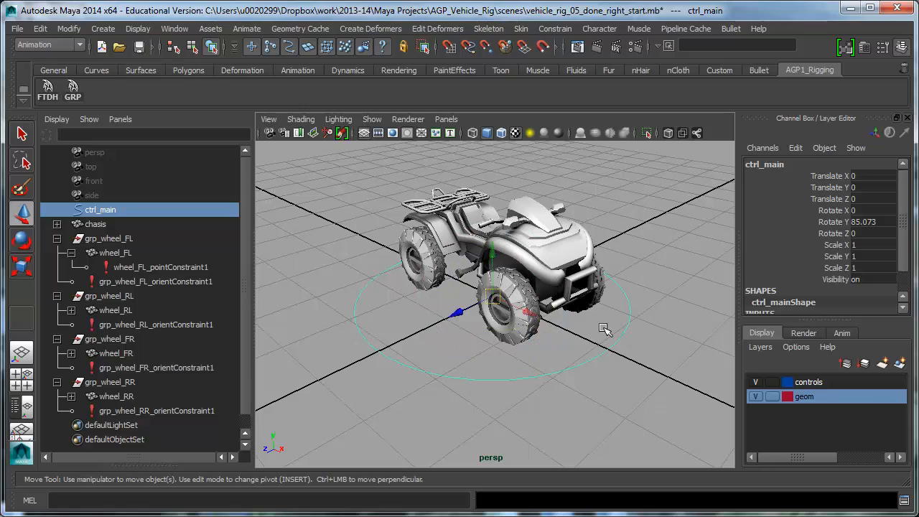
{"action": "mouse_move", "coordinate": [532, 316]}
{"action": "left_mouse_down"}
{"action": "mouse_move", "coordinate": [621, 361]}
{"action": "mouse_move", "coordinate": [528, 314]}
{"action": "left_mouse_up"}
{"action": "key", "text": "ctrl+z"}
{"action": "left_click_drag", "start_coordinate": [624, 382], "coordinate": [501, 332], "text": "alt"}
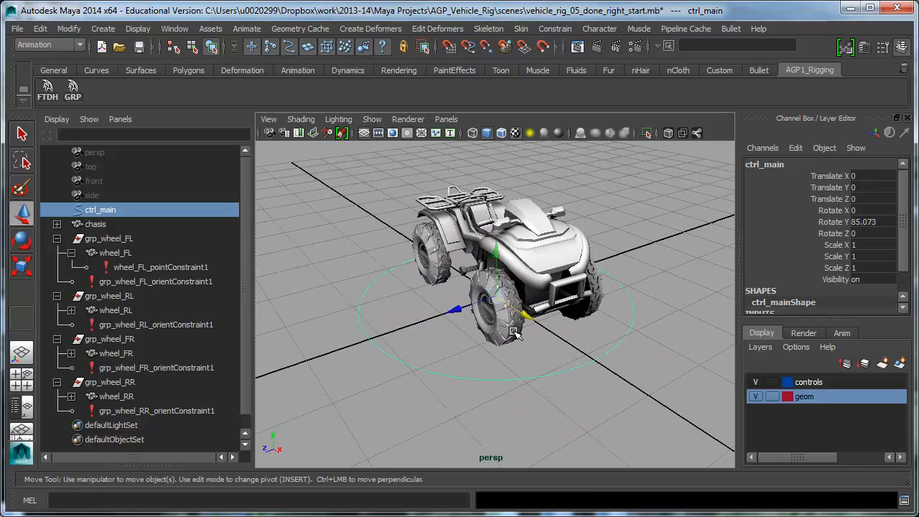
Open the wheel_rotate expression from wheel_FR's Rotate X, collapse the Selection section and enlarge the text and window
{"action": "left_click", "coordinate": [514, 332]}
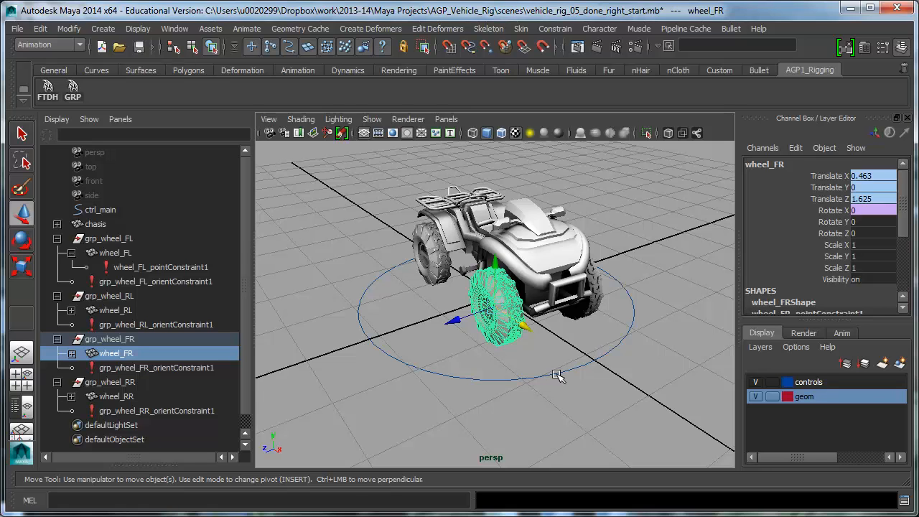
{"action": "left_click", "coordinate": [832, 211]}
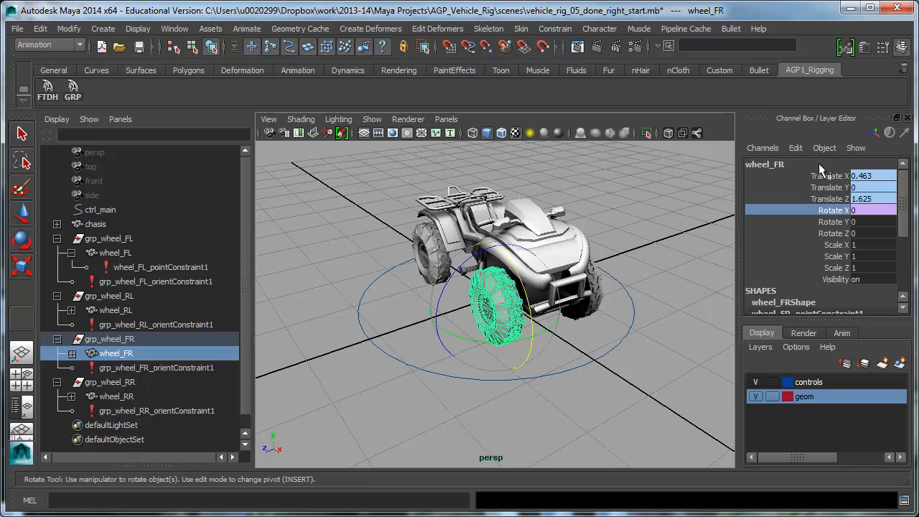
{"action": "left_click", "coordinate": [795, 148]}
{"action": "left_click", "coordinate": [811, 162]}
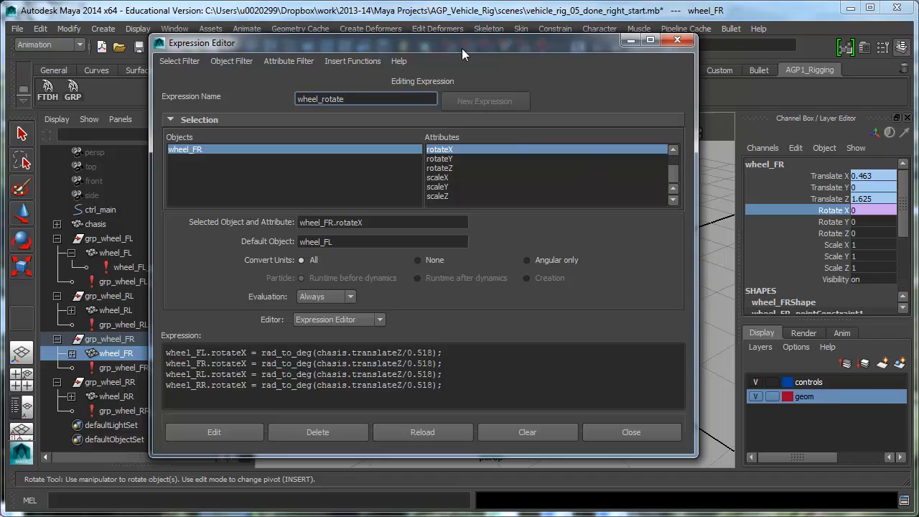
{"action": "left_click_drag", "start_coordinate": [462, 48], "coordinate": [490, 38]}
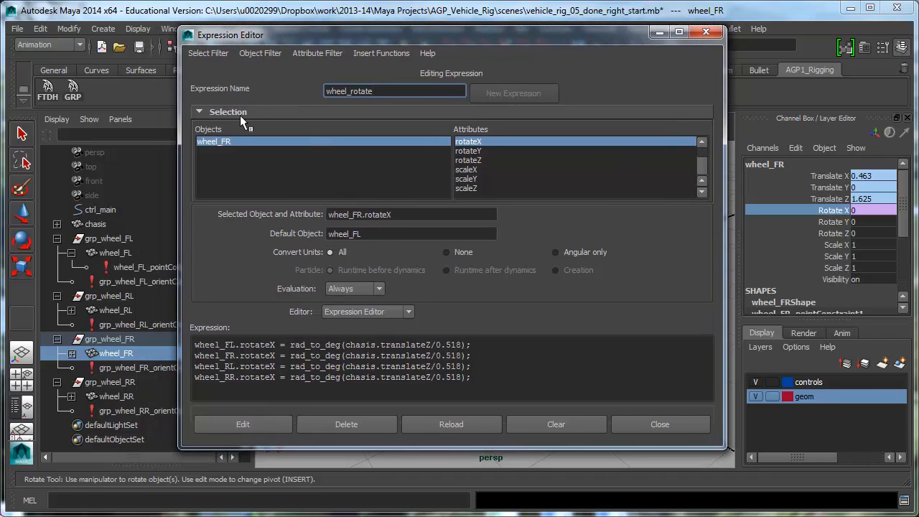
{"action": "left_click", "coordinate": [200, 112]}
{"action": "scroll", "coordinate": [495, 345], "scroll_direction": "up", "scroll_amount": 4, "text": "ctrl"}
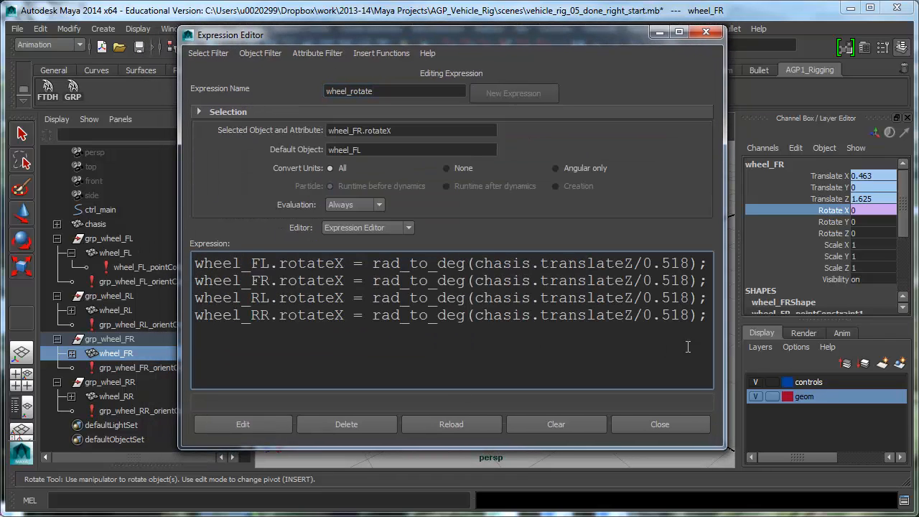
{"action": "left_click_drag", "start_coordinate": [735, 322], "coordinate": [848, 323]}
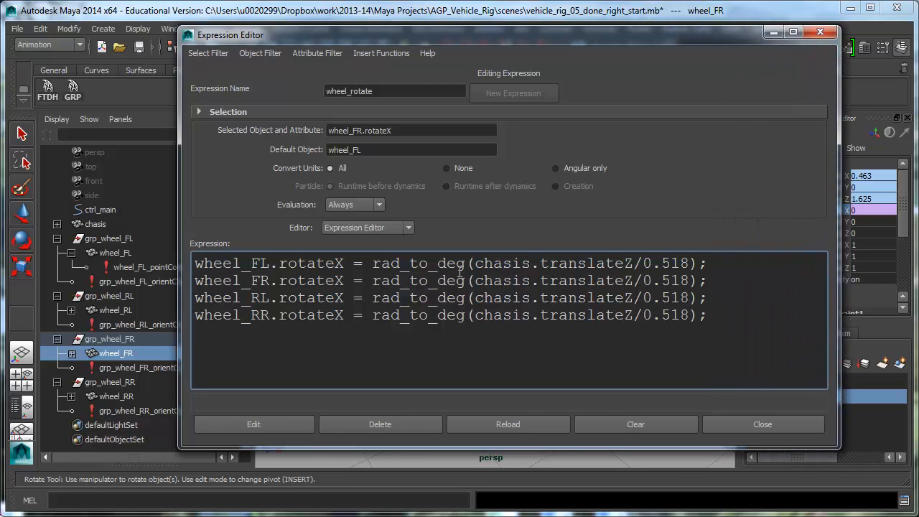
Replace chasis with wheel_FL in the wheel_FL.rotateX line of the expression
{"action": "double_click", "coordinate": [514, 265]}
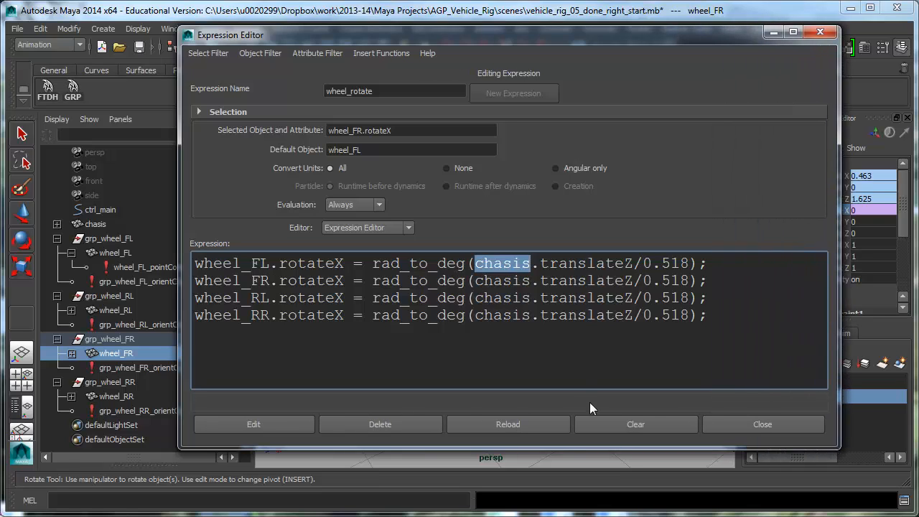
{"action": "double_click", "coordinate": [527, 282]}
{"action": "double_click", "coordinate": [525, 270]}
{"action": "double_click", "coordinate": [263, 265]}
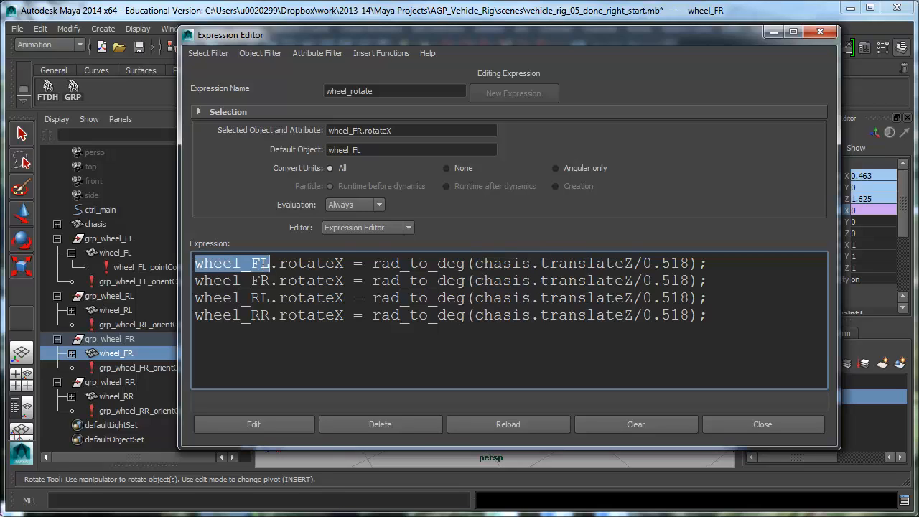
{"action": "double_click", "coordinate": [492, 265]}
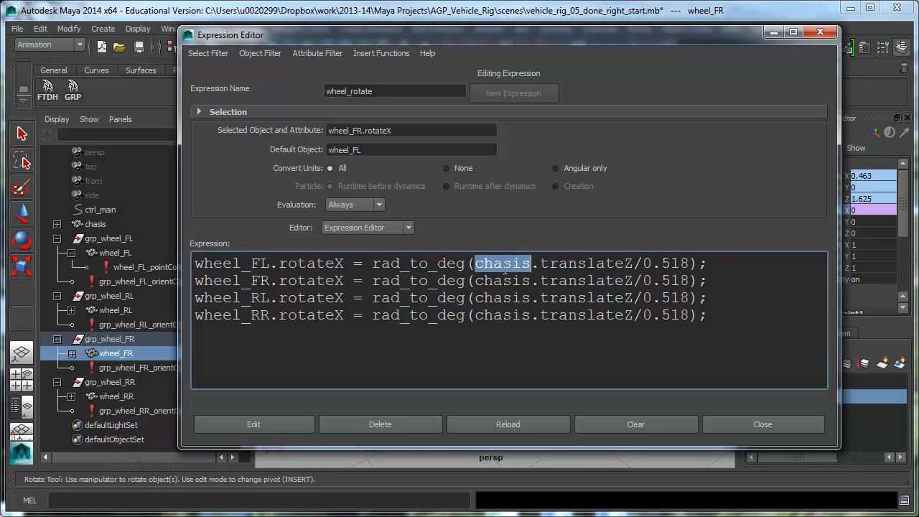
{"action": "type", "text": "wheel_FL"}
Replace chasis with wheel_FR in the wheel_FR.rotateX line and with wheel_RL in the wheel_RL.rotateX line
{"action": "double_click", "coordinate": [259, 282]}
{"action": "key", "text": "ctrl+c"}
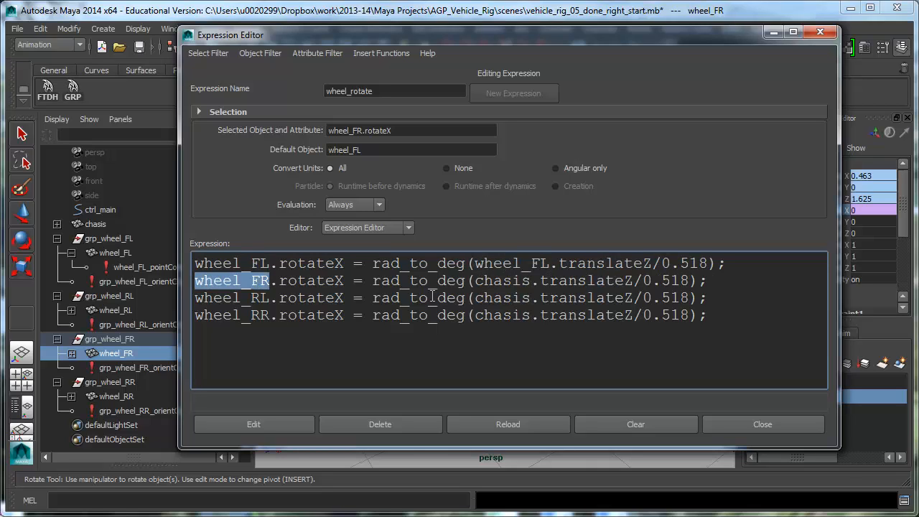
{"action": "double_click", "coordinate": [502, 280]}
{"action": "key", "text": "ctrl+v"}
{"action": "double_click", "coordinate": [255, 298]}
{"action": "key", "text": "ctrl+c"}
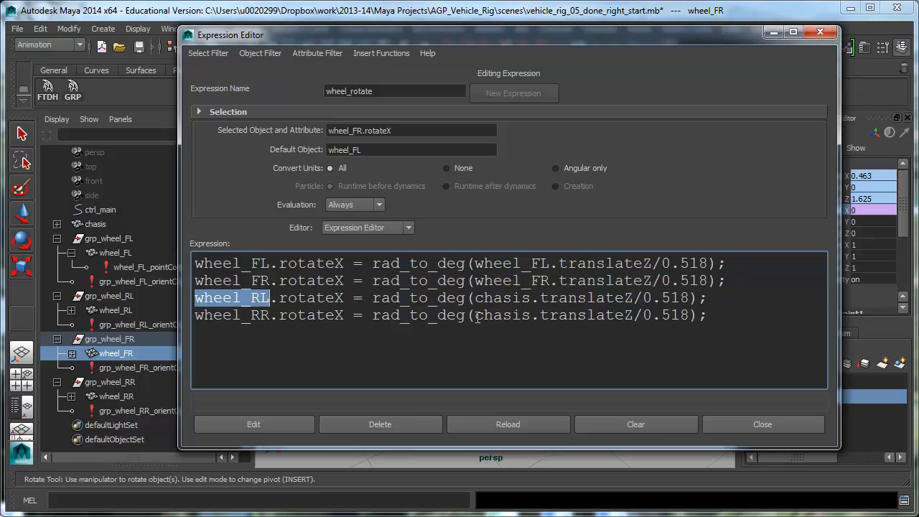
{"action": "double_click", "coordinate": [503, 298]}
{"action": "key", "text": "ctrl+v"}
Replace chasis with wheel_RR in the wheel_RR.rotateX line, apply the edited expression and close the Expression Editor
{"action": "double_click", "coordinate": [259, 315]}
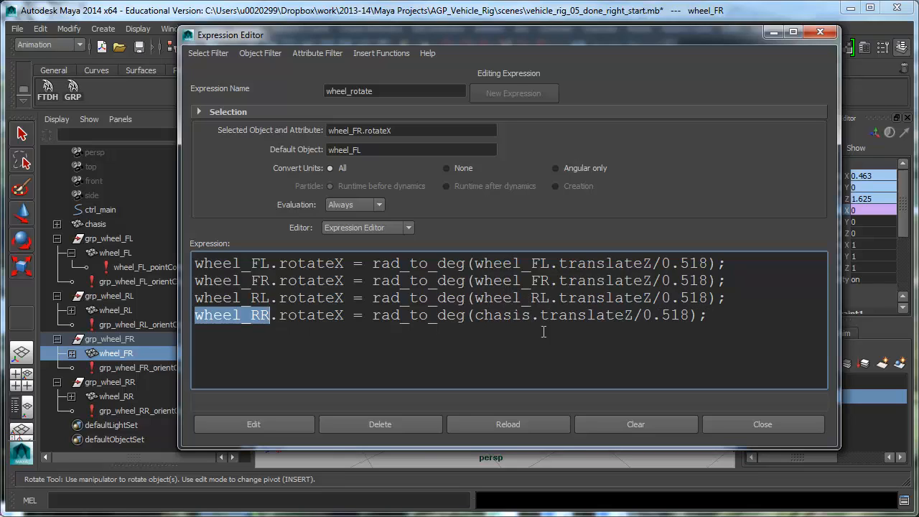
{"action": "key", "text": "ctrl+c"}
{"action": "double_click", "coordinate": [502, 315]}
{"action": "key", "text": "ctrl+v"}
{"action": "left_click", "coordinate": [262, 424]}
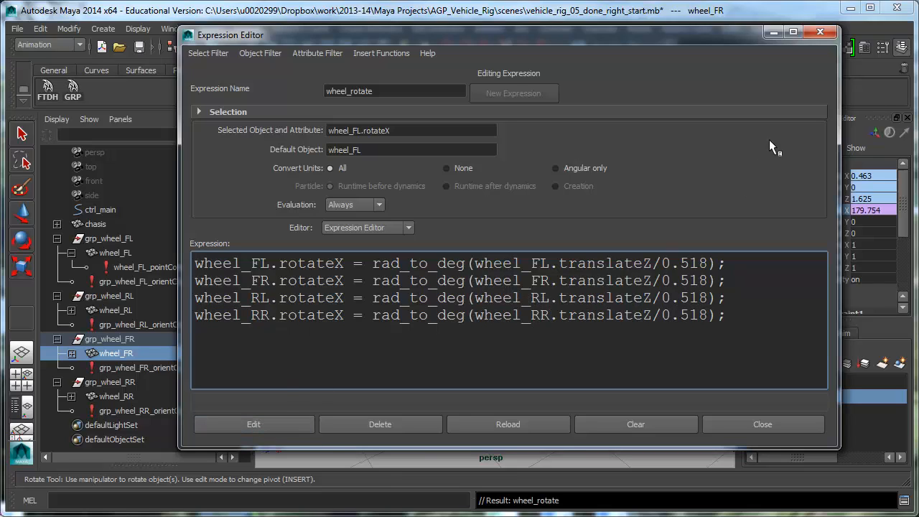
{"action": "left_click", "coordinate": [819, 33]}
Select ctrl_main and test the edited expression by moving and rotating the control
{"action": "key", "text": "w"}
{"action": "left_click", "coordinate": [663, 376]}
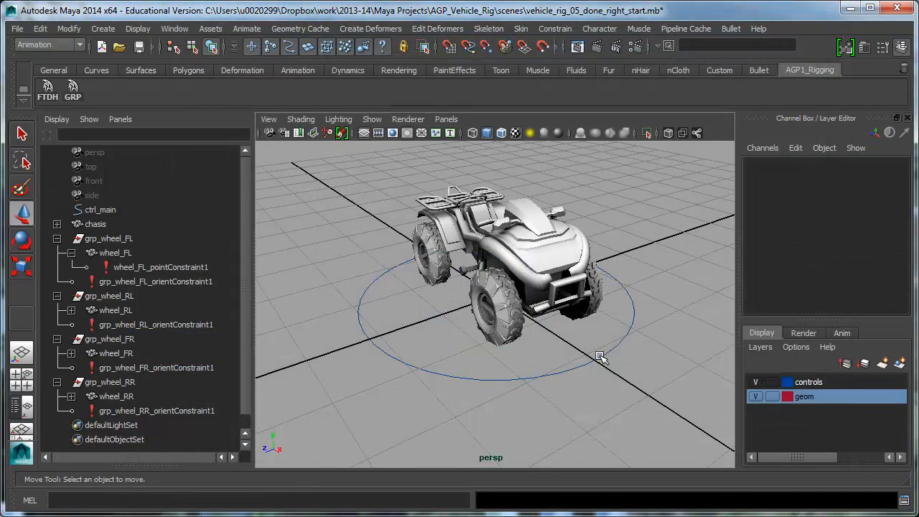
{"action": "left_click", "coordinate": [602, 358]}
{"action": "left_click_drag", "start_coordinate": [527, 319], "coordinate": [515, 398]}
{"action": "key", "text": "e"}
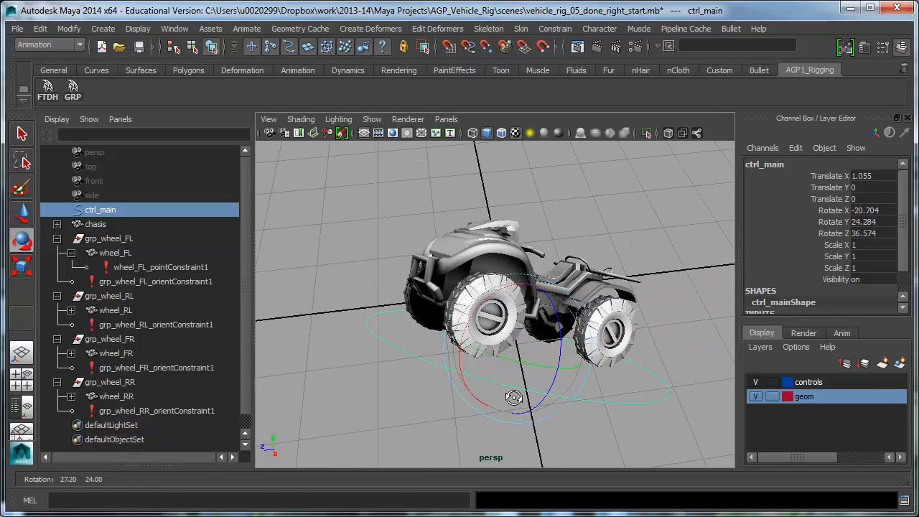
Set the Move tool's axis to Object in its tool settings and close the settings
{"action": "key", "text": "w"}
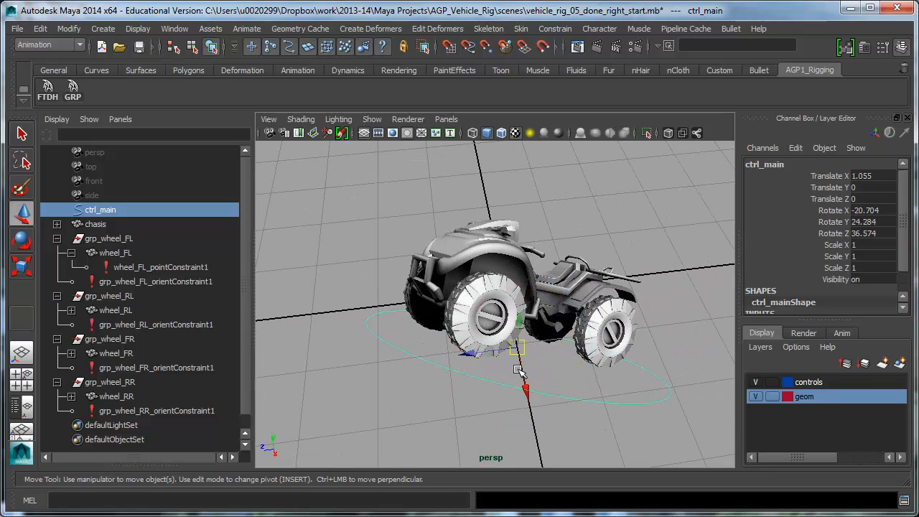
{"action": "left_click", "coordinate": [581, 394]}
{"action": "left_click", "coordinate": [556, 398]}
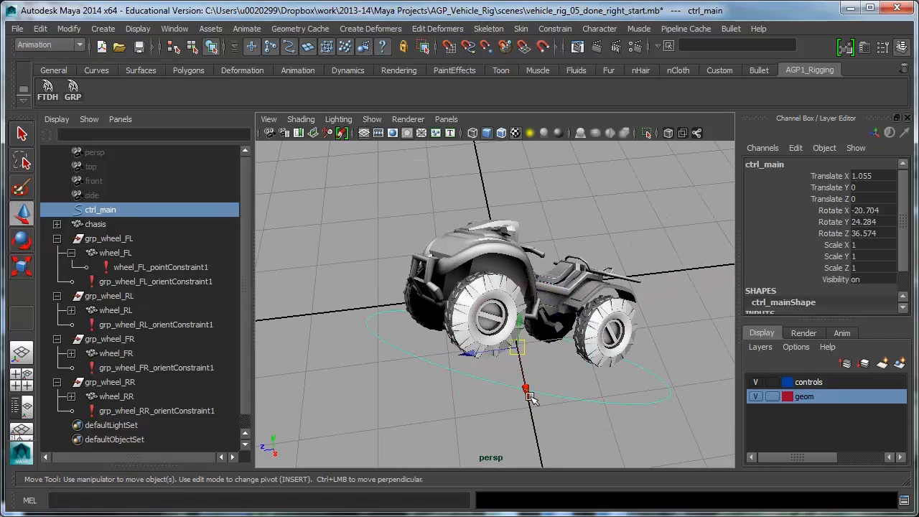
{"action": "left_click", "coordinate": [583, 400]}
{"action": "left_click", "coordinate": [557, 400]}
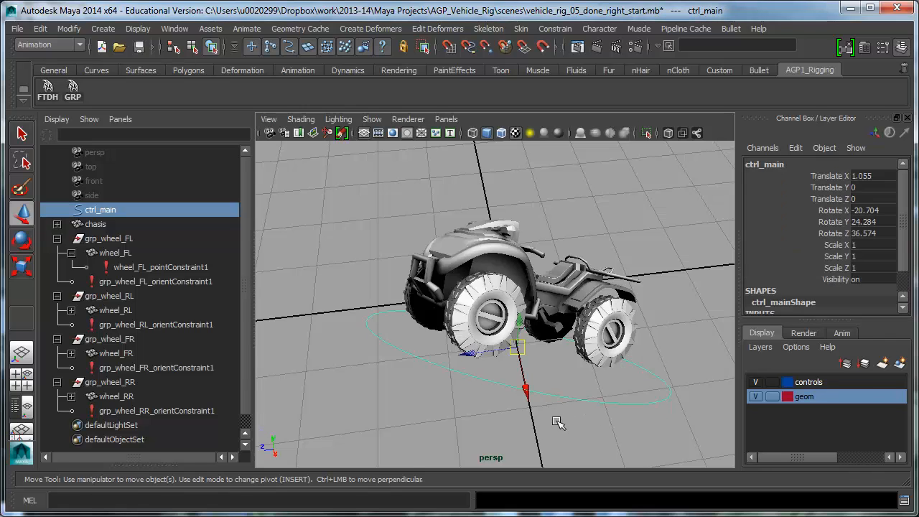
{"action": "left_click", "coordinate": [881, 46]}
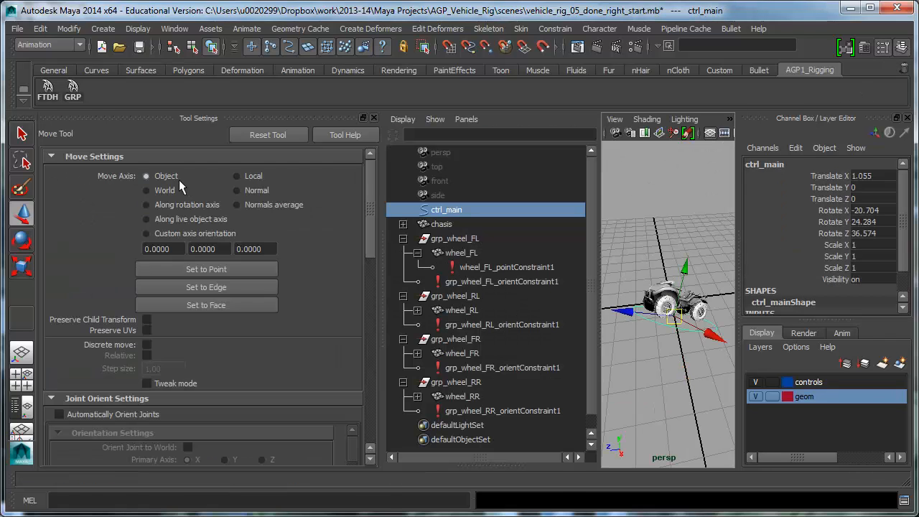
{"action": "left_click", "coordinate": [372, 117]}
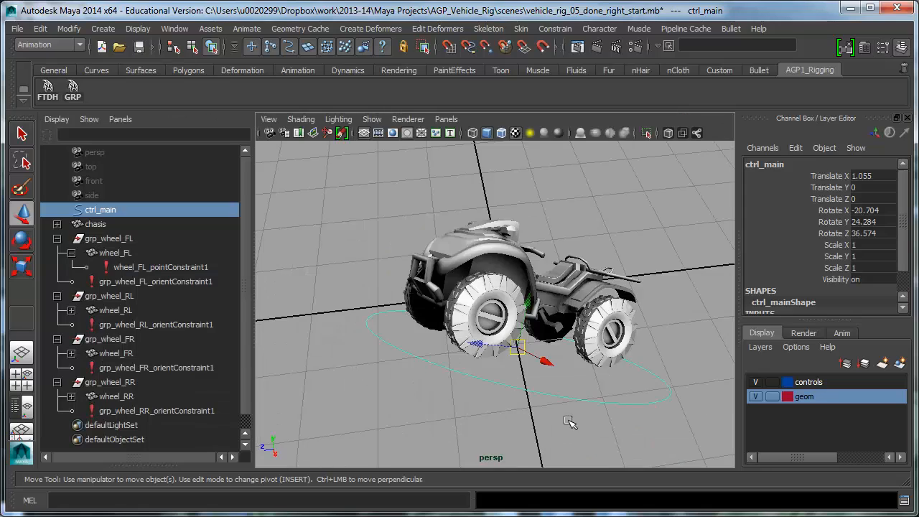
Test the wheel rotation by moving ctrl_main along its own axes and rotating it freely
{"action": "right_click_drag", "start_coordinate": [570, 423], "coordinate": [449, 402], "text": "alt"}
{"action": "left_click_drag", "start_coordinate": [449, 402], "coordinate": [413, 416], "text": "alt"}
{"action": "left_click_drag", "start_coordinate": [465, 330], "coordinate": [655, 320]}
{"action": "key", "text": "e"}
{"action": "middle_click_drag", "start_coordinate": [654, 319], "coordinate": [565, 324], "text": "alt"}
{"action": "left_click_drag", "start_coordinate": [560, 321], "coordinate": [626, 324], "text": "alt"}
{"action": "key", "text": "w"}
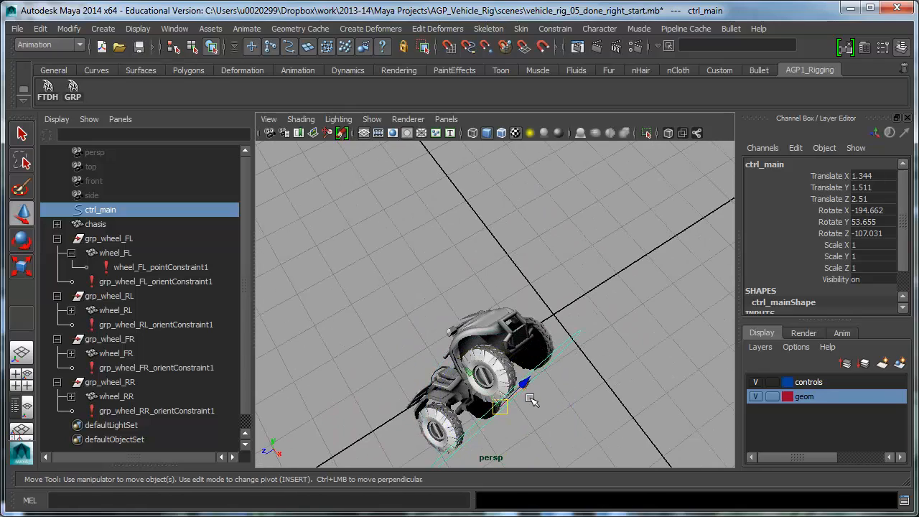
{"action": "left_click_drag", "start_coordinate": [531, 396], "coordinate": [601, 307]}
{"action": "right_click_drag", "start_coordinate": [635, 357], "coordinate": [560, 358], "text": "alt"}
Reset all Translate and Rotate values of ctrl_main to 0
{"action": "left_click", "coordinate": [602, 271]}
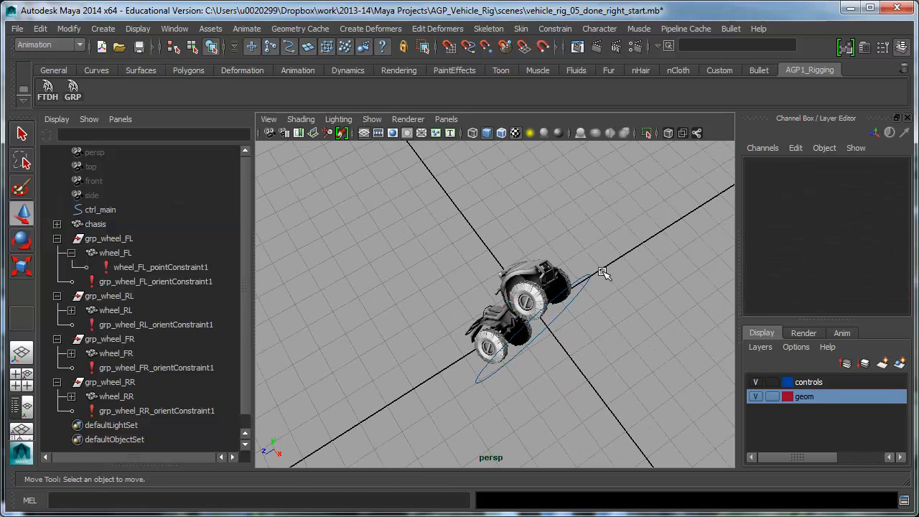
{"action": "key", "text": "ctrl+z"}
{"action": "left_click_drag", "start_coordinate": [867, 177], "coordinate": [872, 234]}
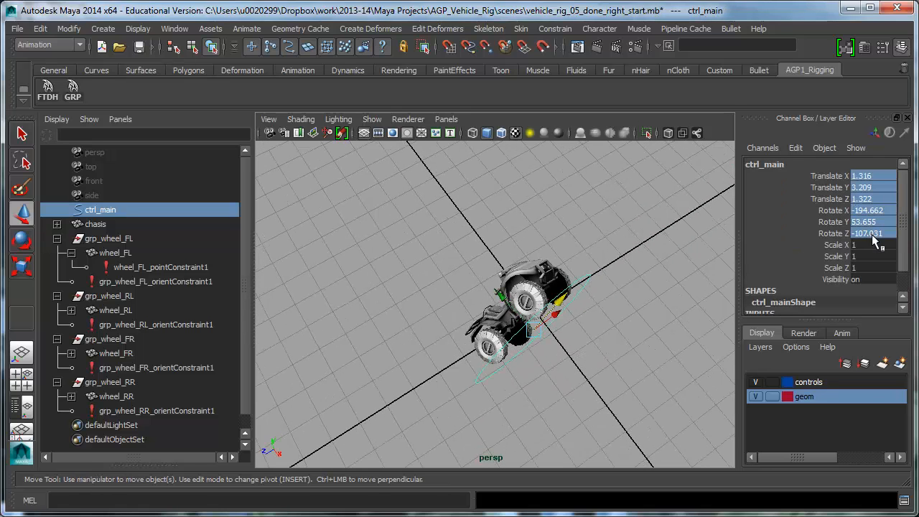
{"action": "type", "text": "0"}
{"action": "key", "text": "Return"}
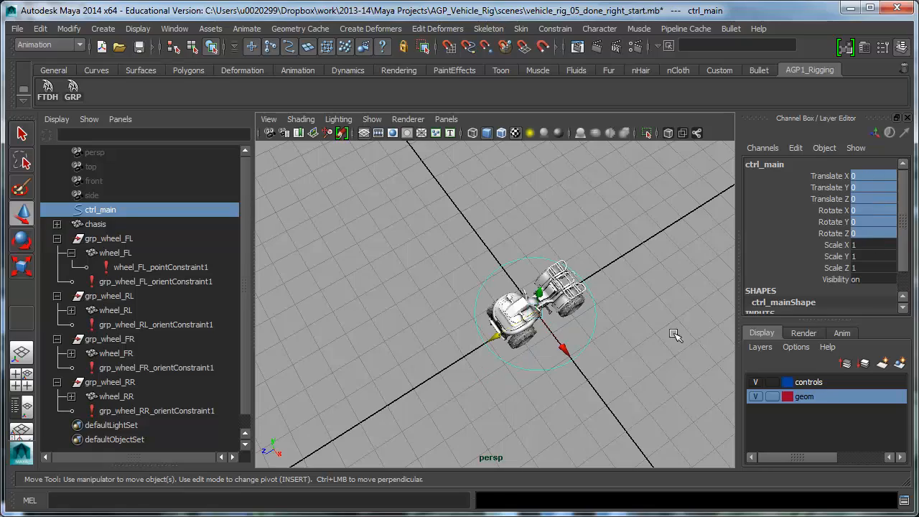
Deselect ctrl_main and examine the quad bike rig at its origin position from several angles
{"action": "left_click_drag", "start_coordinate": [675, 336], "coordinate": [617, 328], "text": "alt"}
{"action": "right_click_drag", "start_coordinate": [617, 328], "coordinate": [694, 332], "text": "alt"}
{"action": "left_click_drag", "start_coordinate": [676, 329], "coordinate": [661, 328], "text": "alt"}
{"action": "middle_click_drag", "start_coordinate": [660, 320], "coordinate": [647, 337], "text": "alt"}
{"action": "left_click", "coordinate": [709, 263]}
{"action": "right_click_drag", "start_coordinate": [707, 264], "coordinate": [638, 278], "text": "alt"}
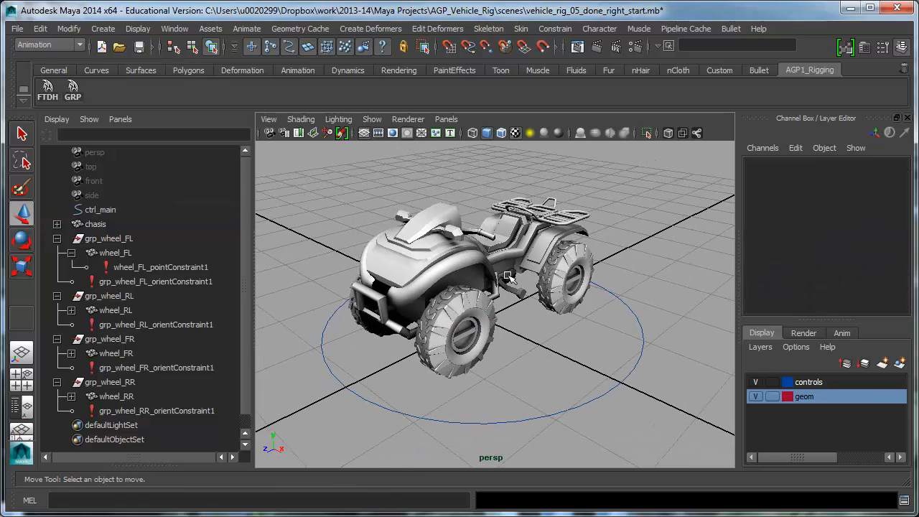
{"action": "left_click_drag", "start_coordinate": [522, 287], "coordinate": [497, 318], "text": "alt"}
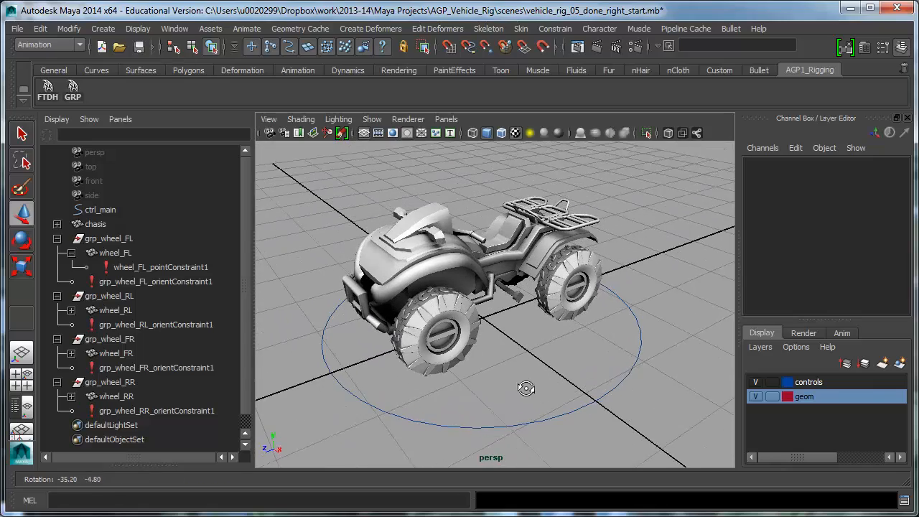